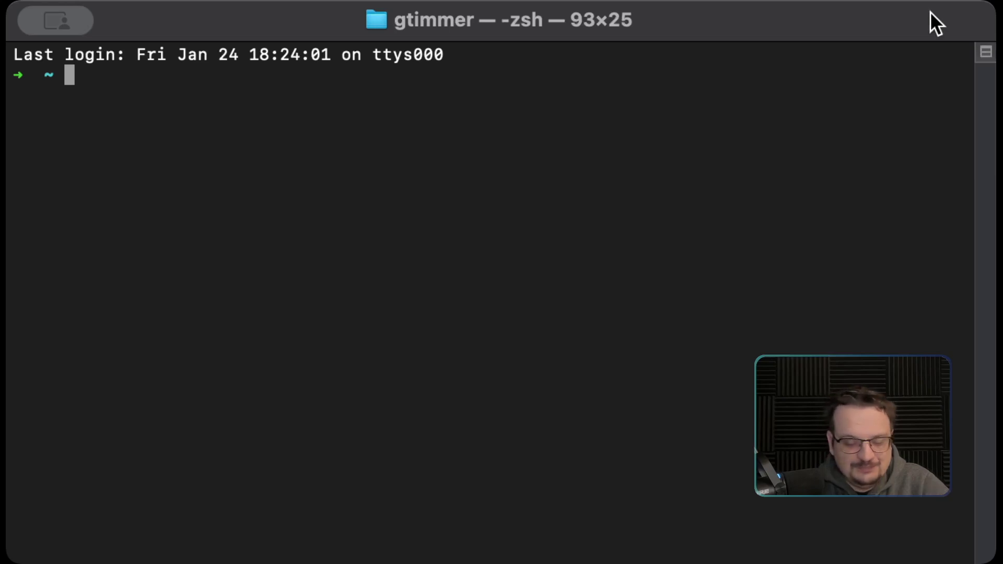
Ping turingpi.local four times from Terminal and confirm 0% packet loss
type("ping ")
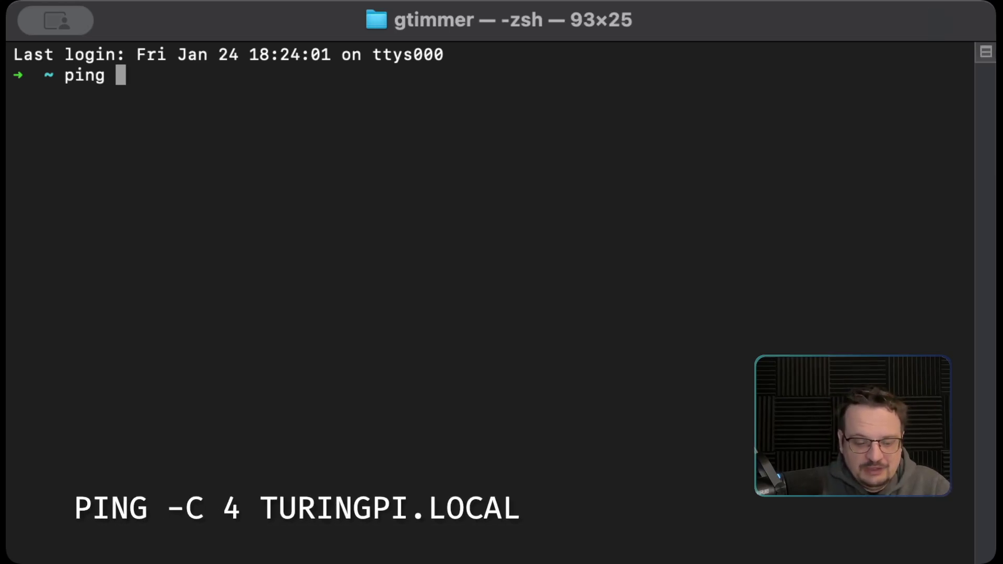
type("-c 4")
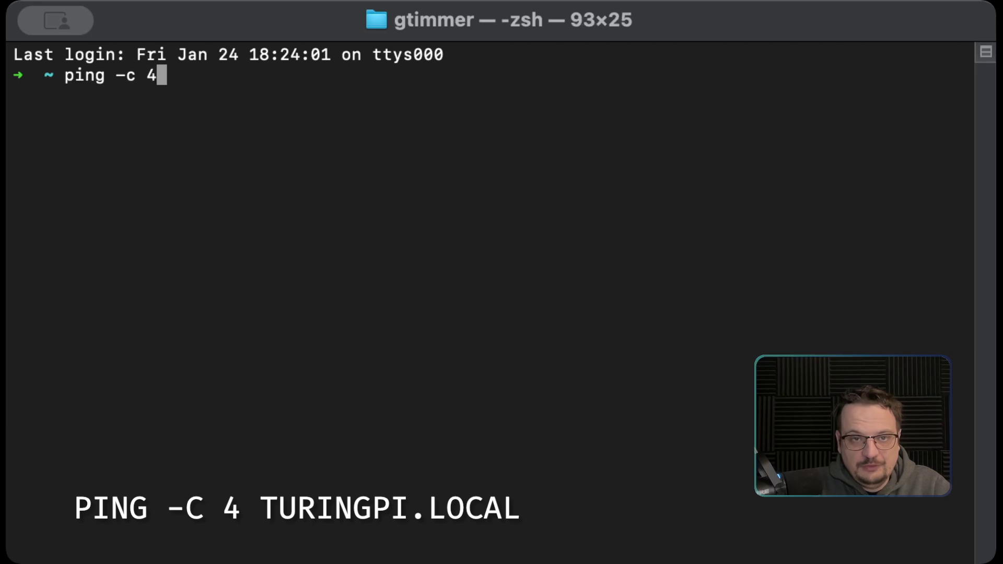
type(" turingp")
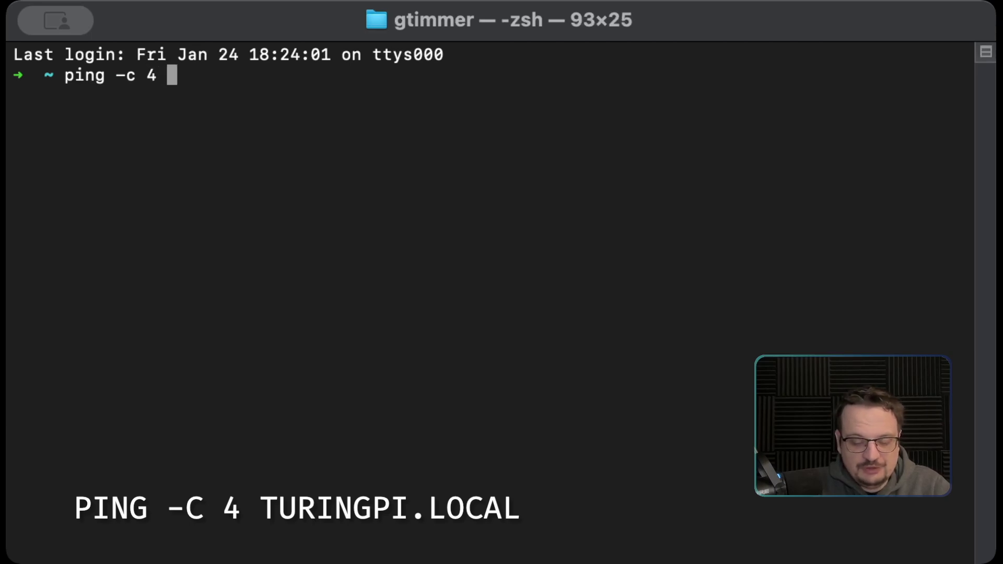
type("i.lovcal")
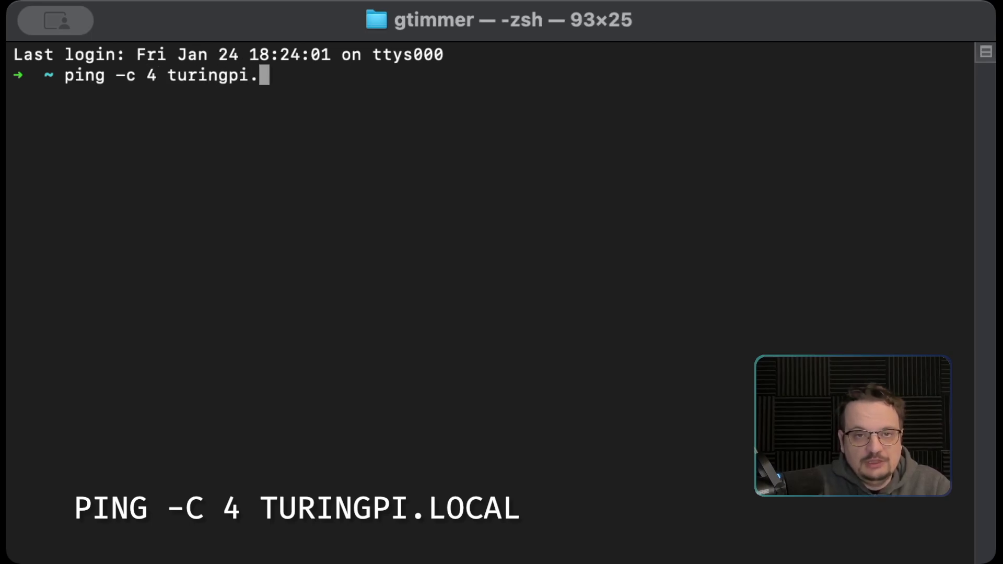
key("BackSpace")
key("BackSpace")
key("BackSpace")
key("BackSpace")
type("cal")
key("Return")
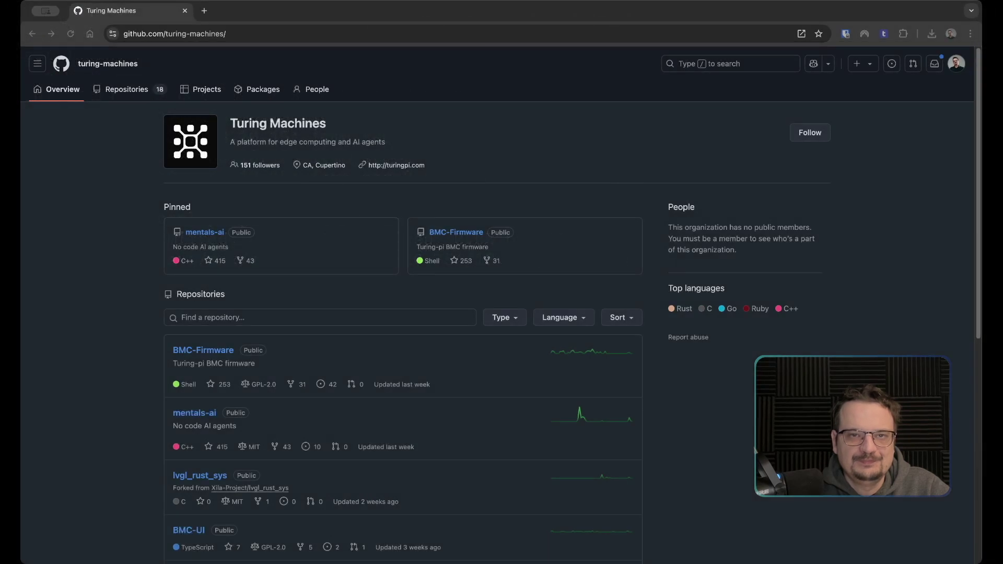
Load turingpi.local in a new Chrome tab to reach the BMC login page
left_click(205, 11)
type("yturi")
key("BackSpace")
key("BackSpace")
key("BackSpace")
key("BackSpace")
key("BackSpace")
type("turing")
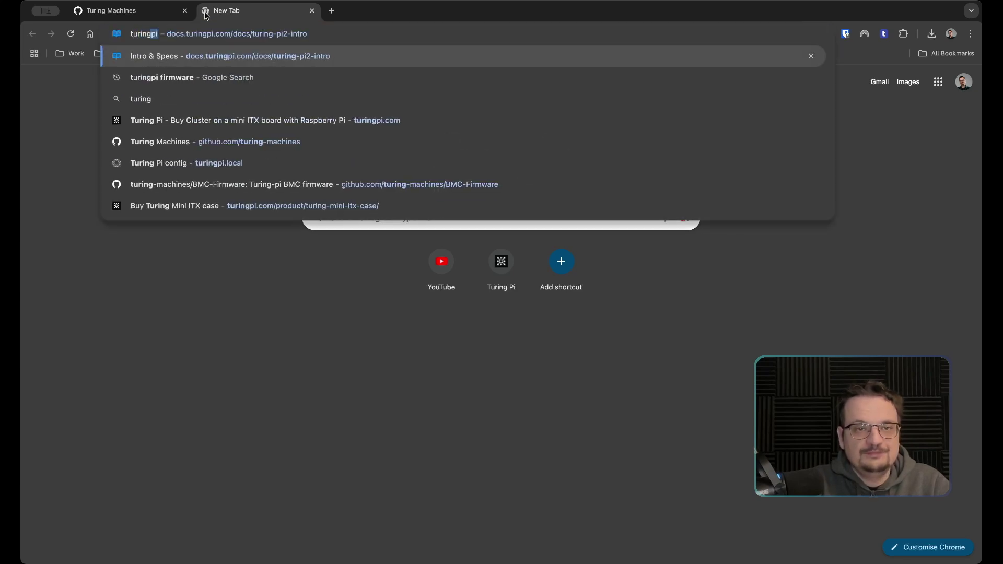
type("pi.lo")
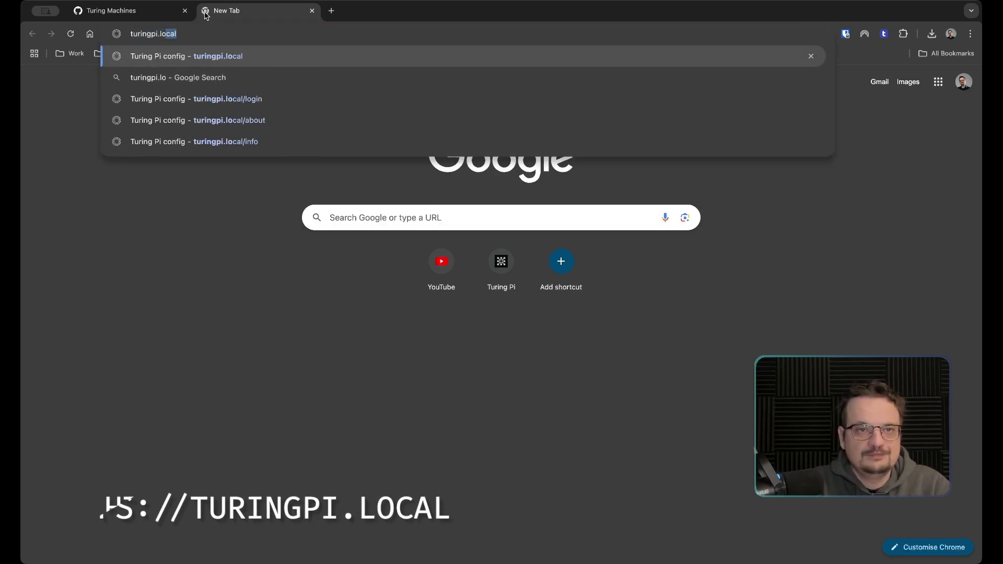
type("cal")
key("Return")
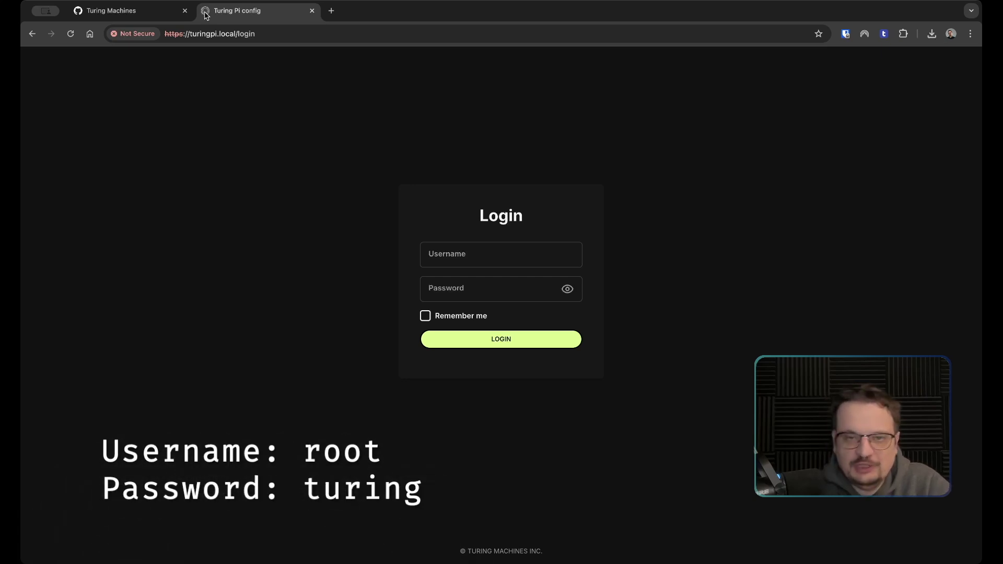
Log in to the BMC with the account username and password, then dismiss the Bitwarden save prompt
left_click(494, 256)
type("root")
key("Tab")
type("turing")
key("Return")
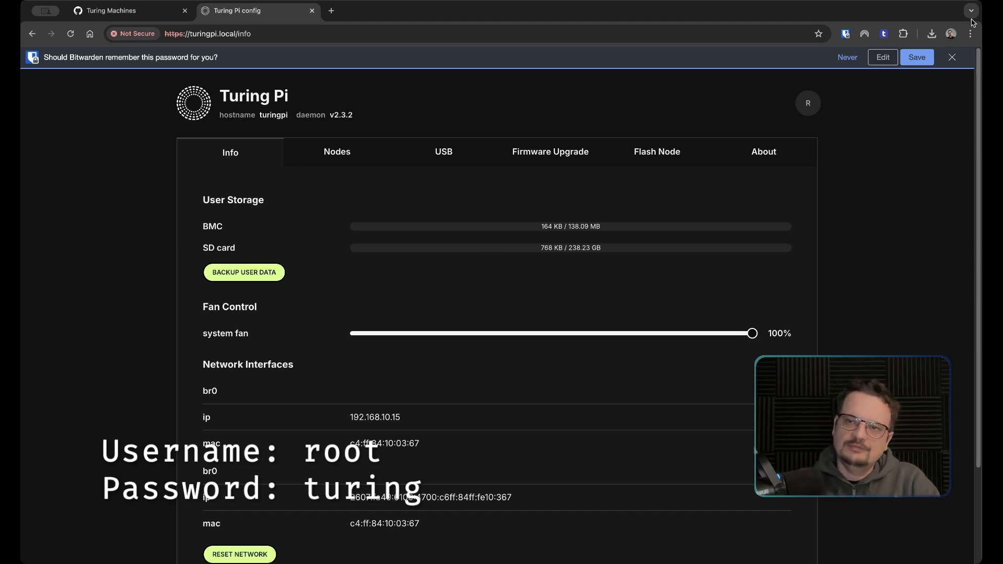
left_click(952, 57)
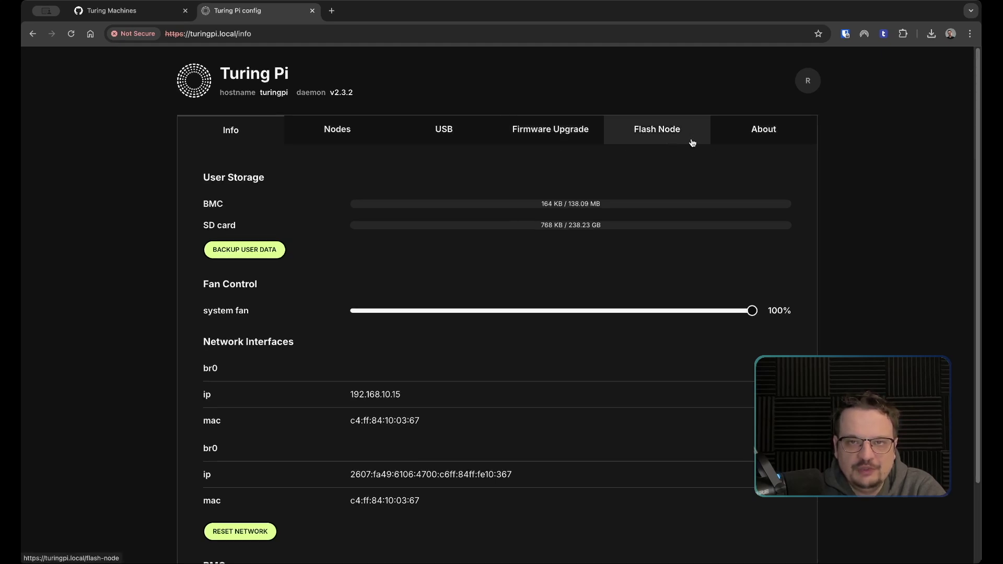
left_click(761, 133)
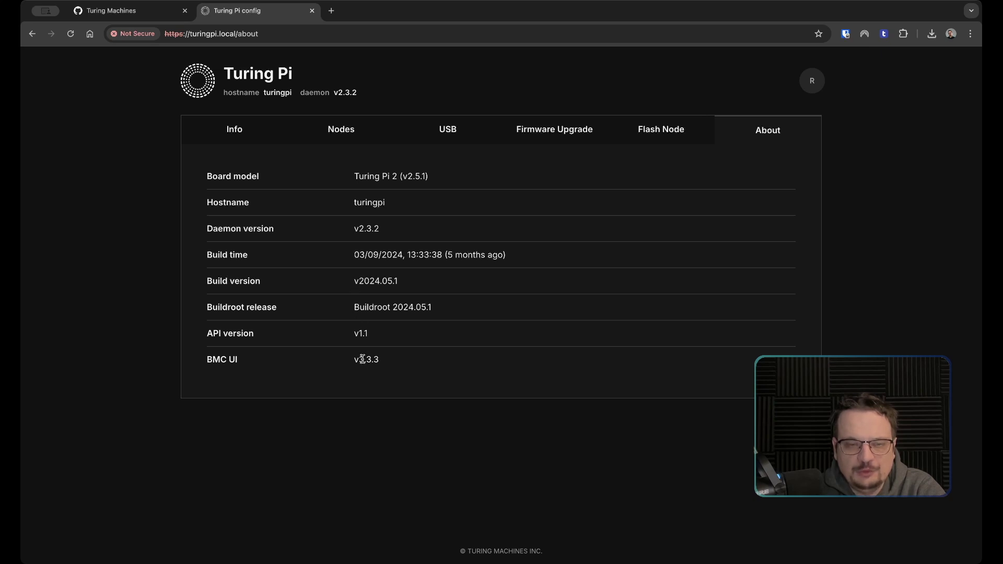
left_click(257, 125)
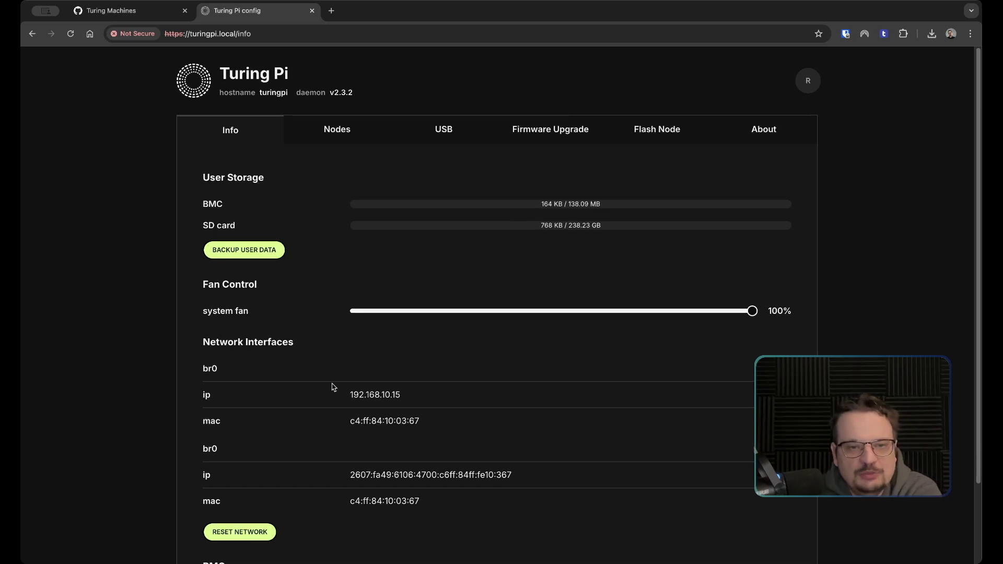
Scroll down the Info page to the BMC section and back up
scroll(333, 387, "down", 2)
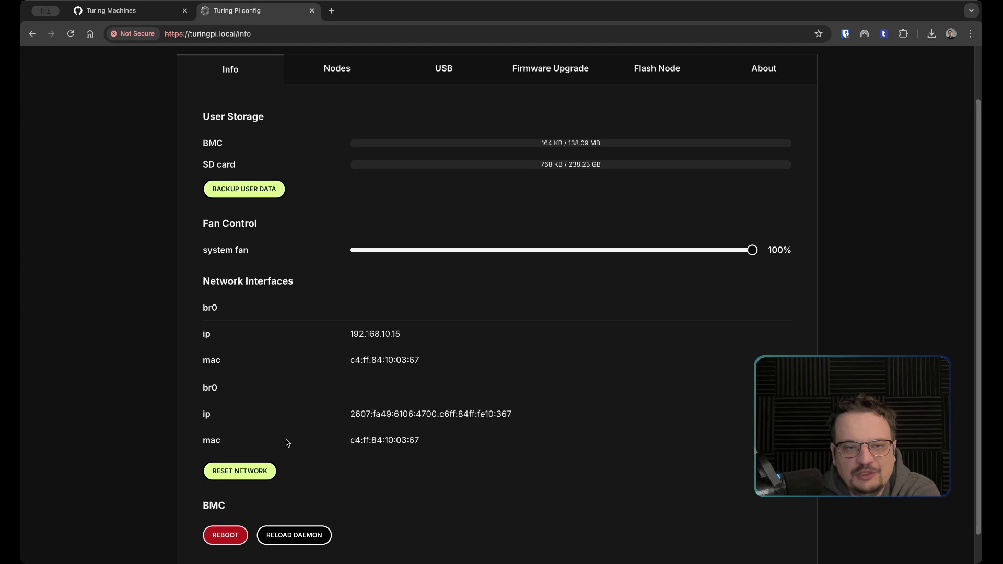
scroll(287, 441, "down", 1)
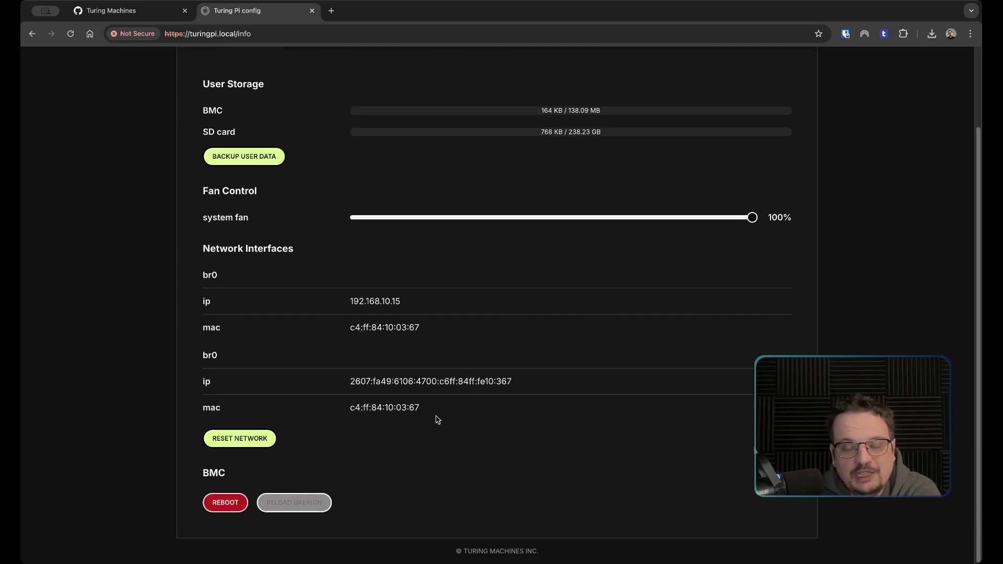
scroll(430, 402, "up", 1)
scroll(429, 402, "up", 3)
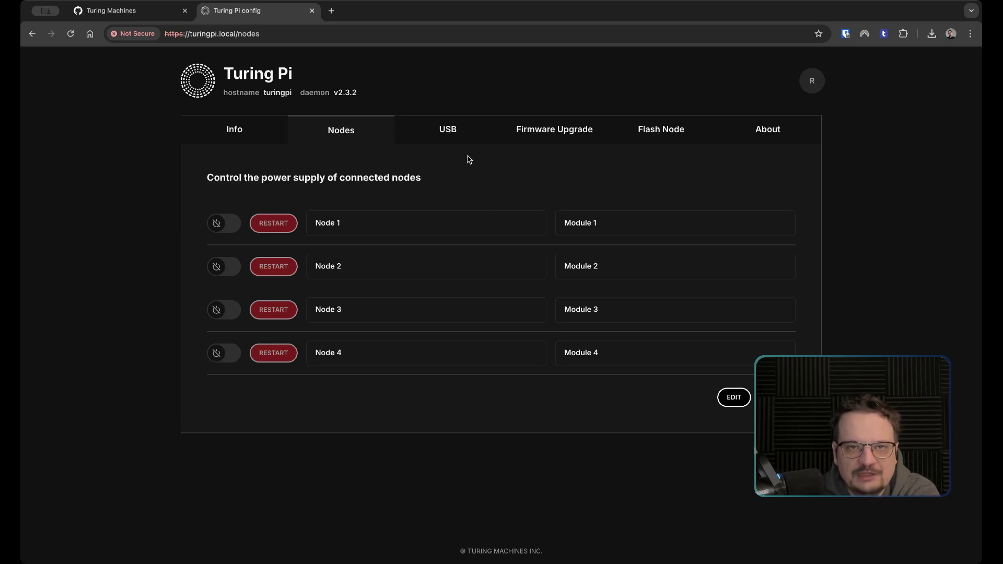
View the USB route options, leaving USB mode at Device and the connected node at Node 1
left_click(462, 134)
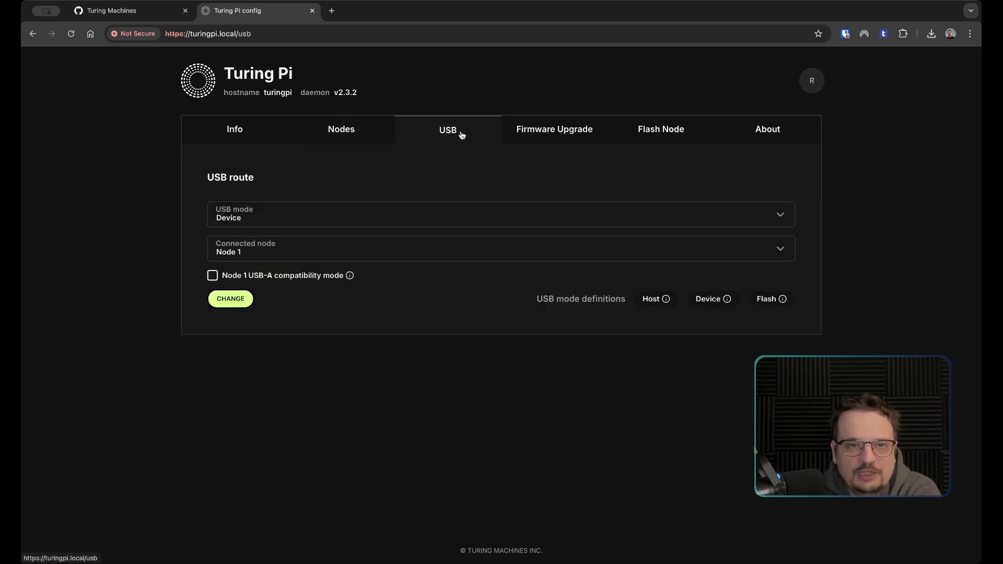
left_click(365, 220)
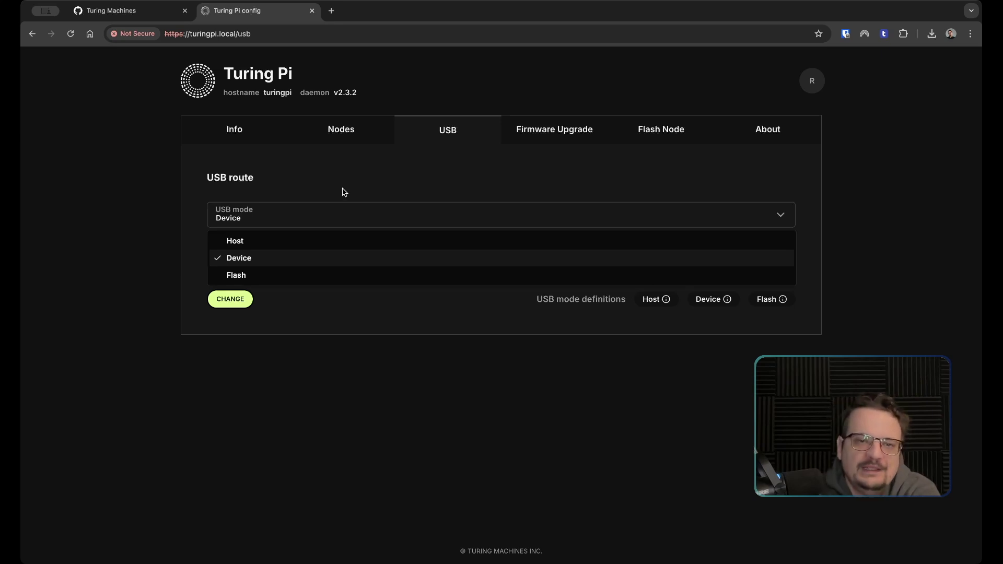
left_click(342, 192)
left_click(313, 247)
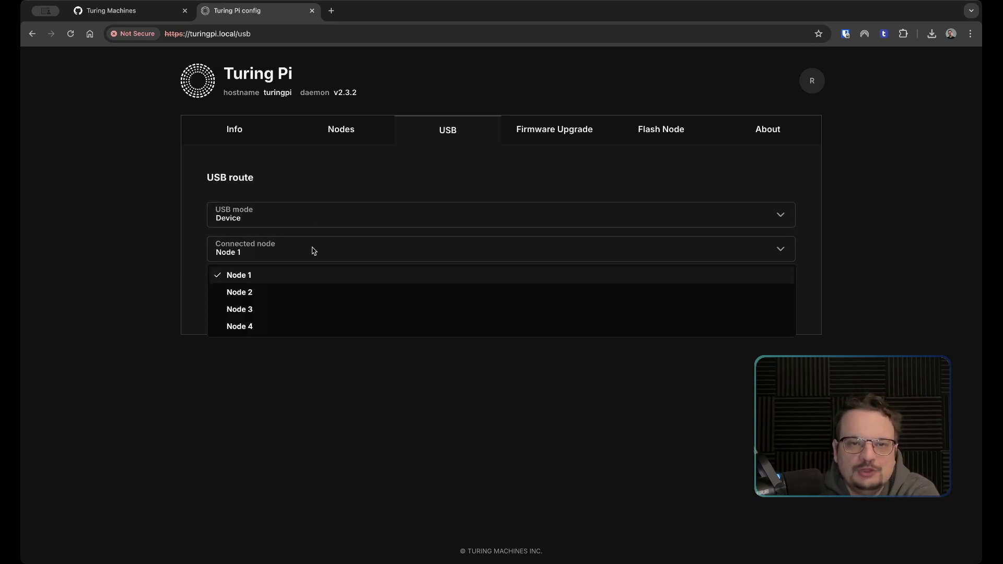
left_click(335, 187)
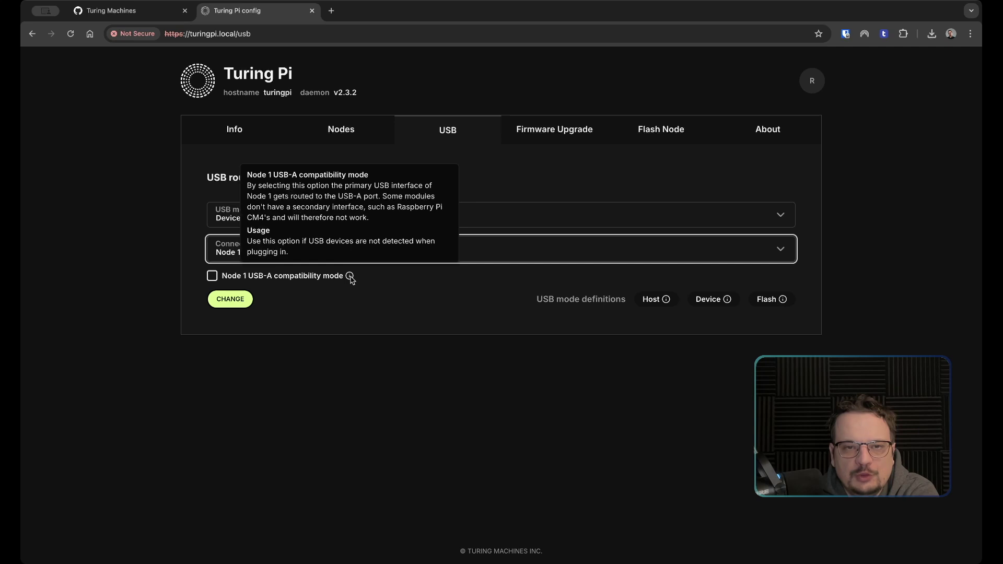
mouse_move(650, 300)
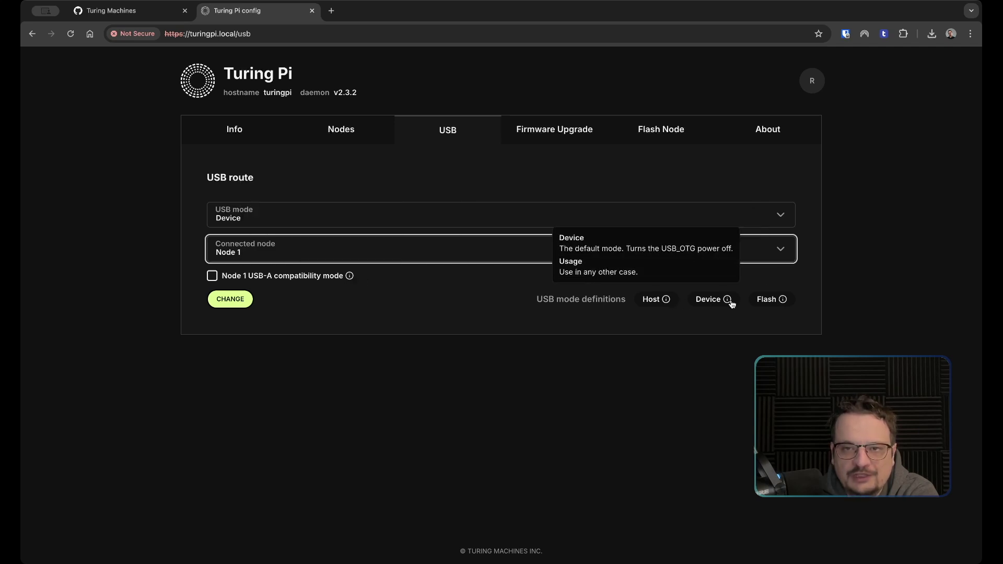
mouse_move(778, 303)
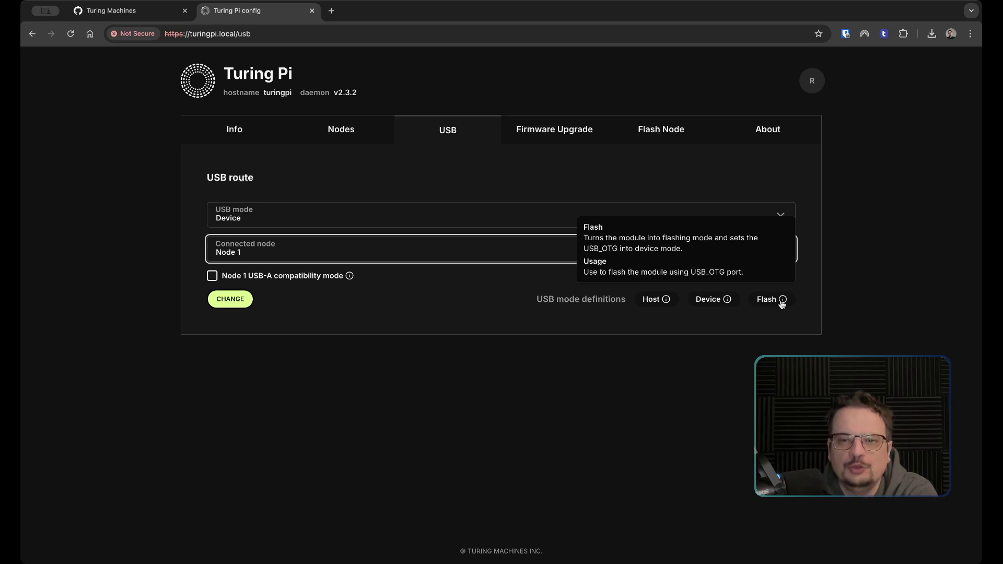
mouse_move(729, 302)
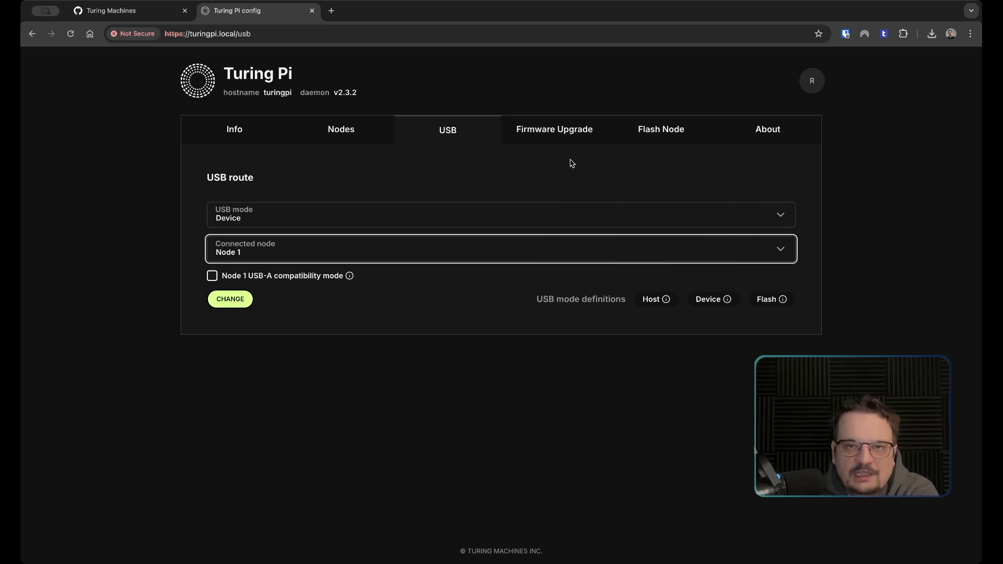
Look through the Firmware Upgrade, Flash Node and About pages, then return to Info
left_click(563, 138)
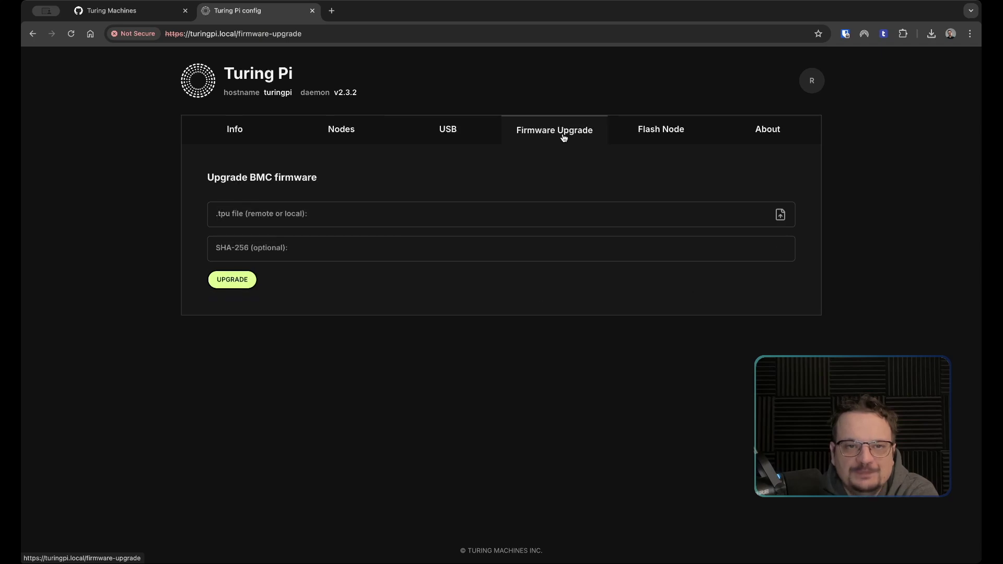
left_click(675, 131)
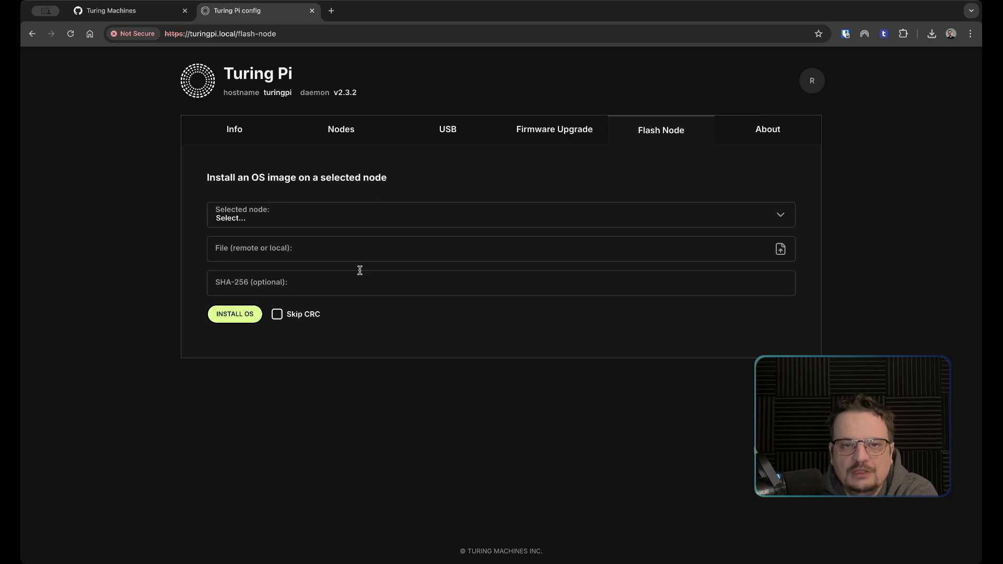
left_click(758, 130)
left_click(227, 131)
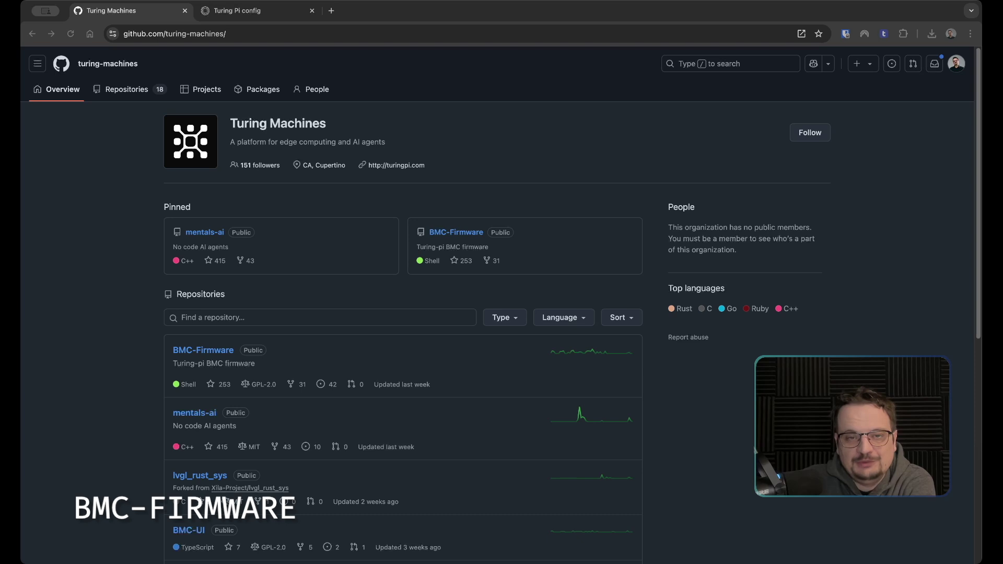
Filter the organization's repositories for 'bmc-firmware' and open BMC-Firmware
left_click(229, 321)
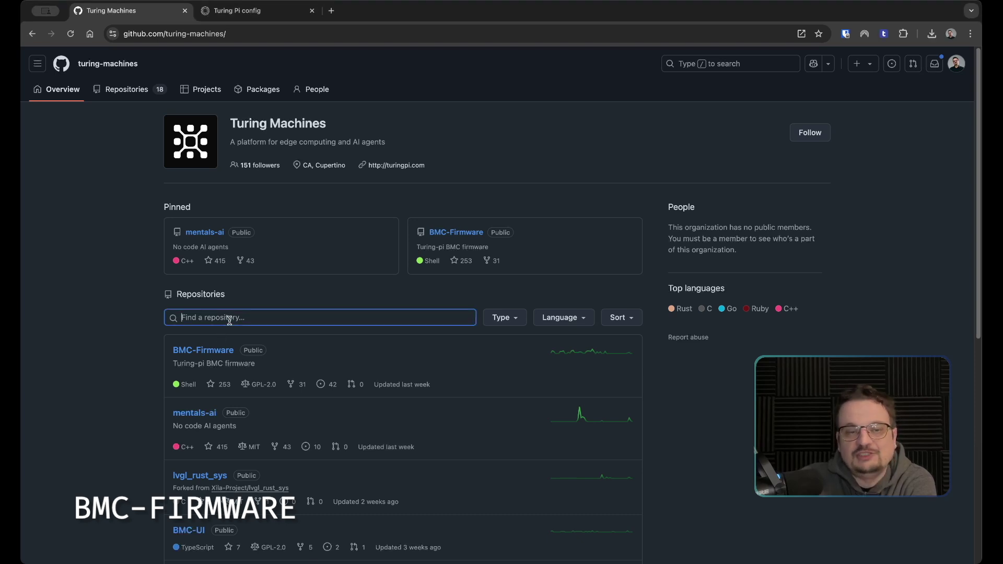
type("bmc-firmware")
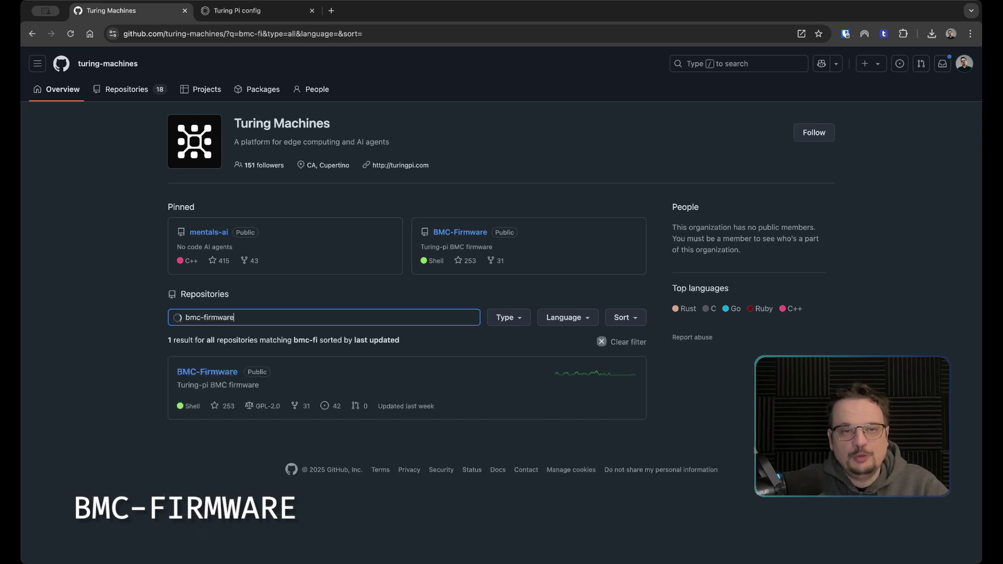
left_click(224, 378)
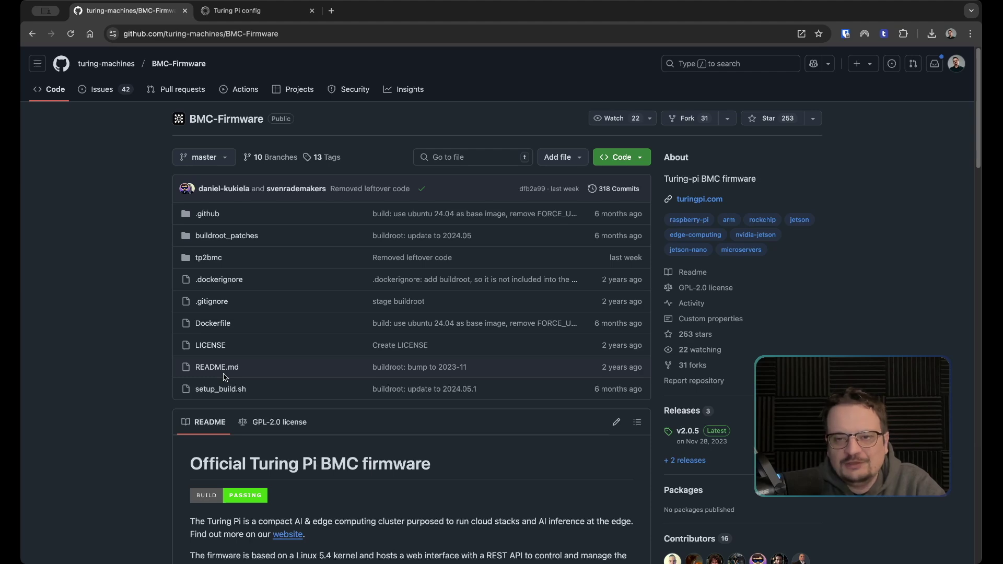
left_click(698, 415)
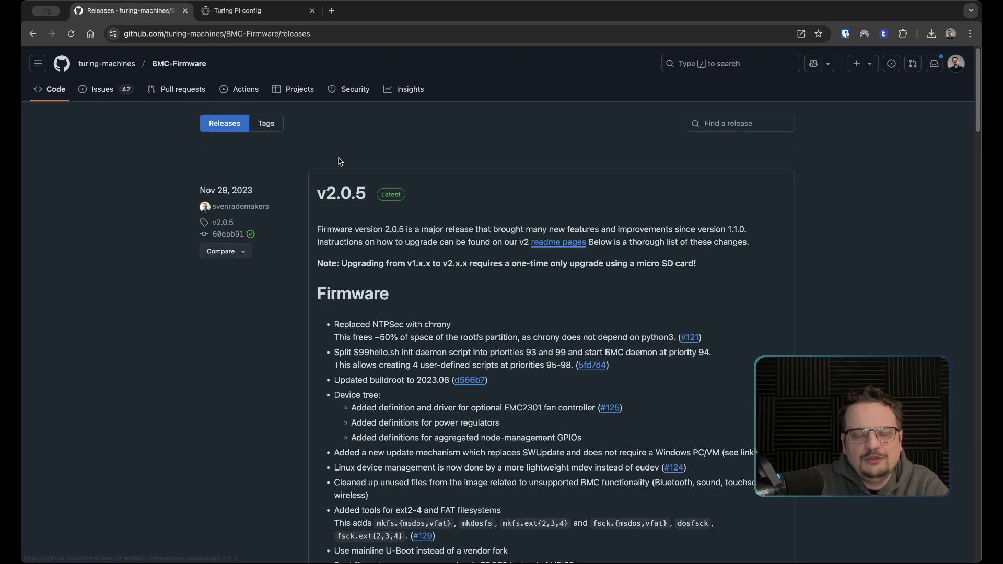
scroll(340, 162, "down", 7)
scroll(340, 161, "up", 7)
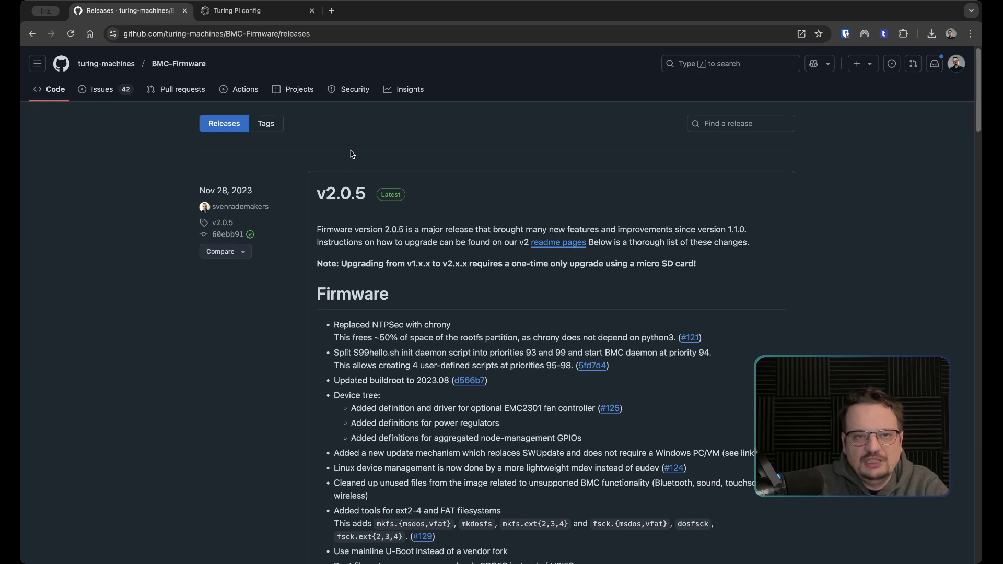
Open the v2.1.0-RC3 tag from the repository's Tags list
left_click(266, 128)
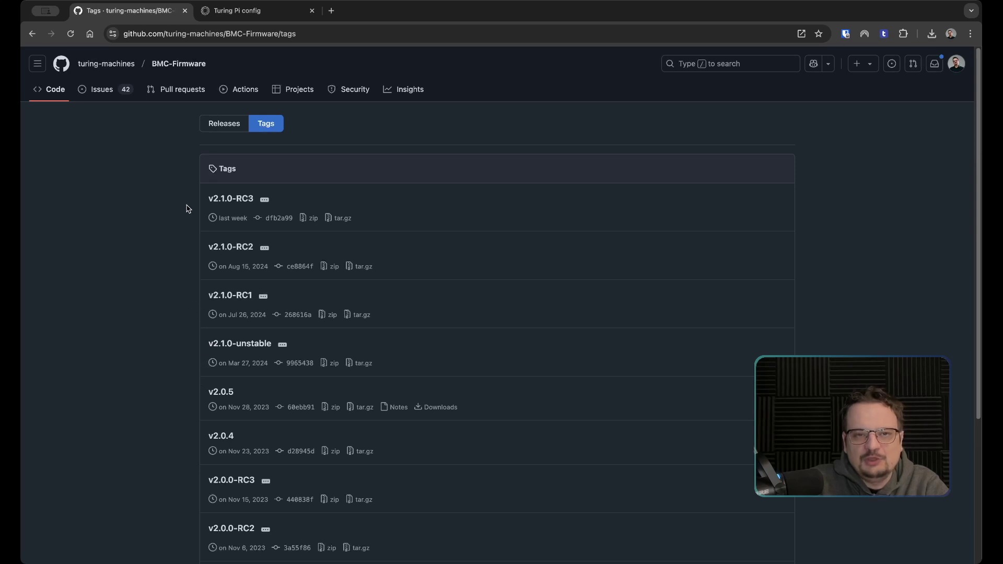
left_click(233, 199)
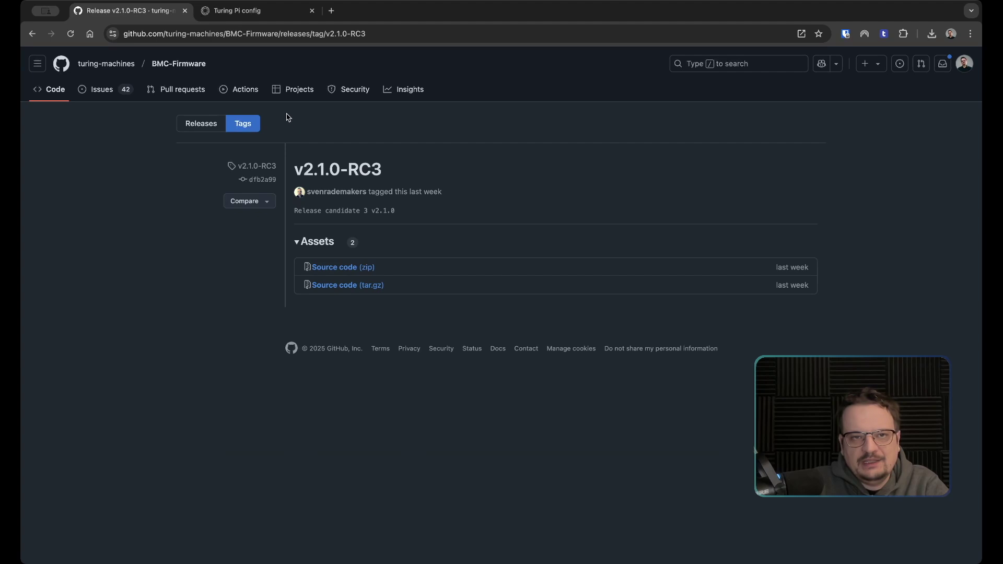
Save the tp2-v2.1.0-RC3 artifact from Actions run #399 into the TuringPI folder
left_click(251, 94)
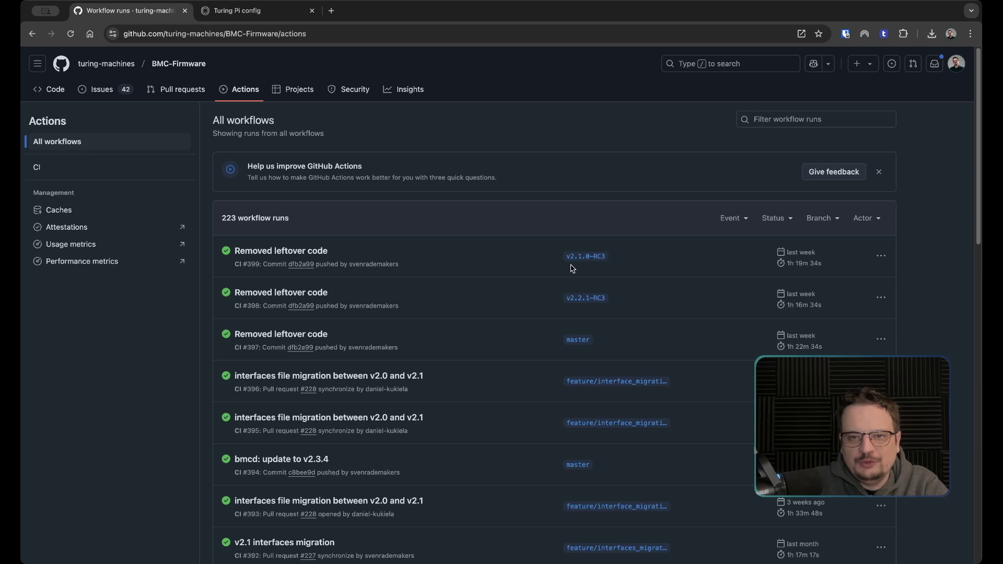
left_click(302, 252)
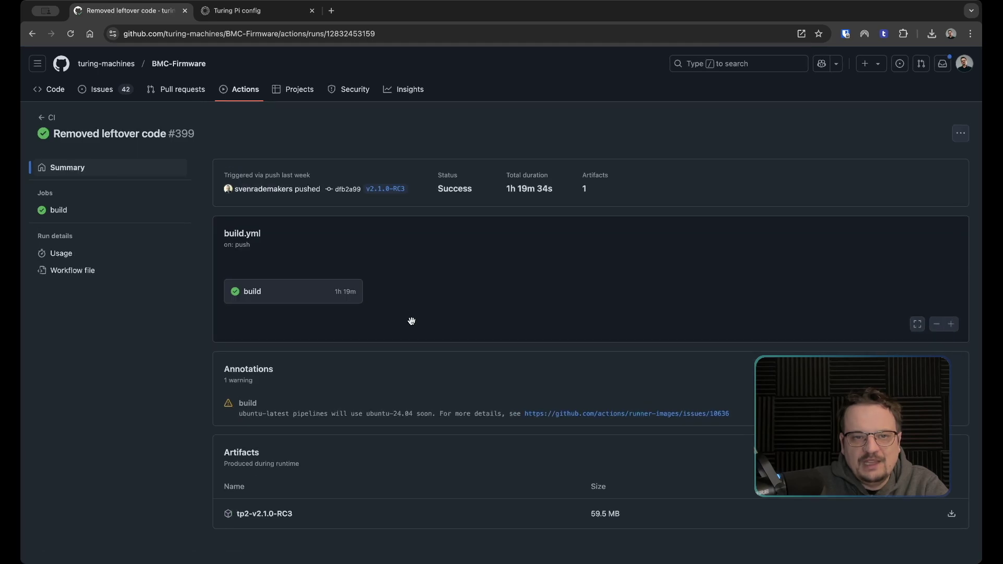
left_click(277, 515)
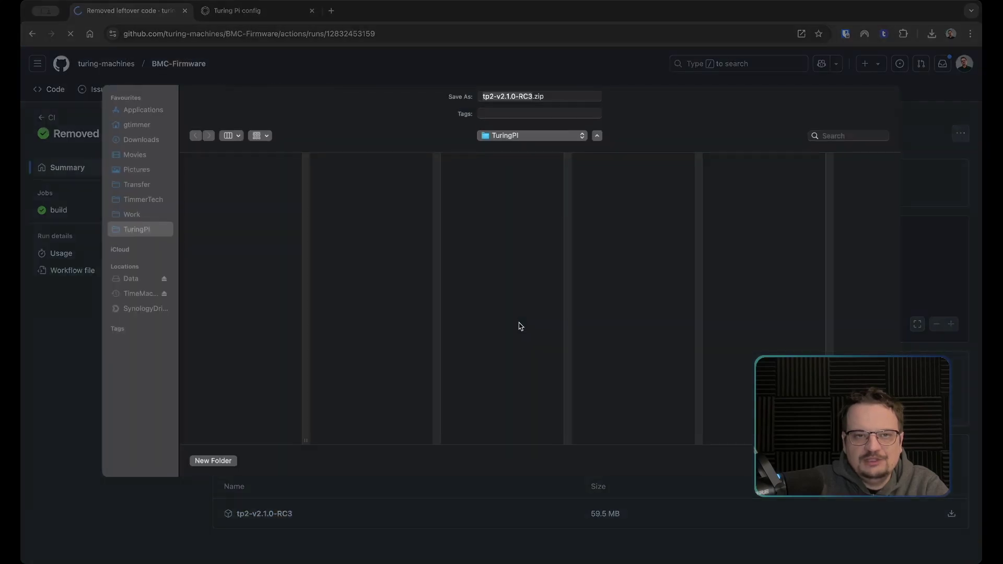
key("Return")
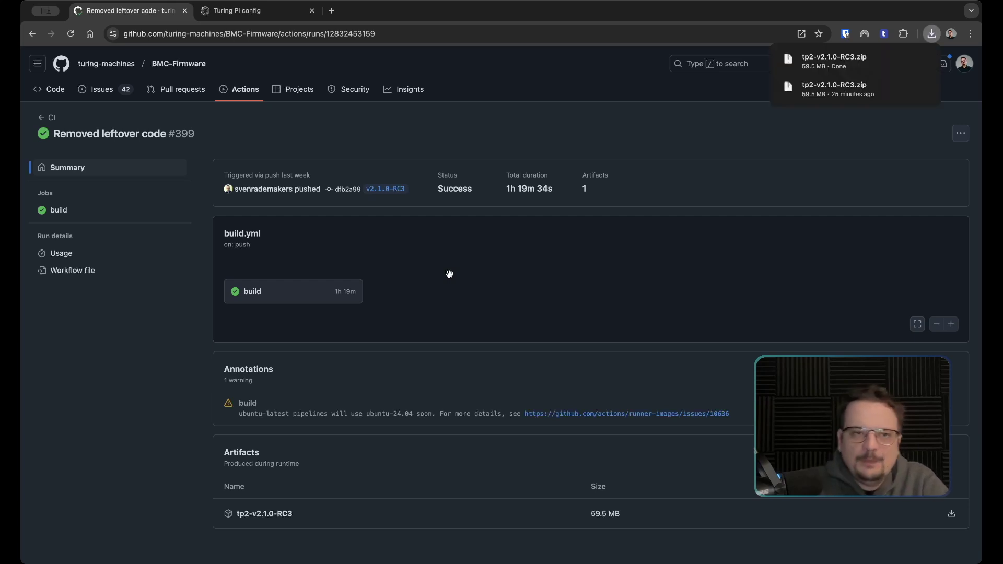
left_click(179, 63)
Read the v2.0.5 release notes down to its Assets list and back up
left_click(688, 412)
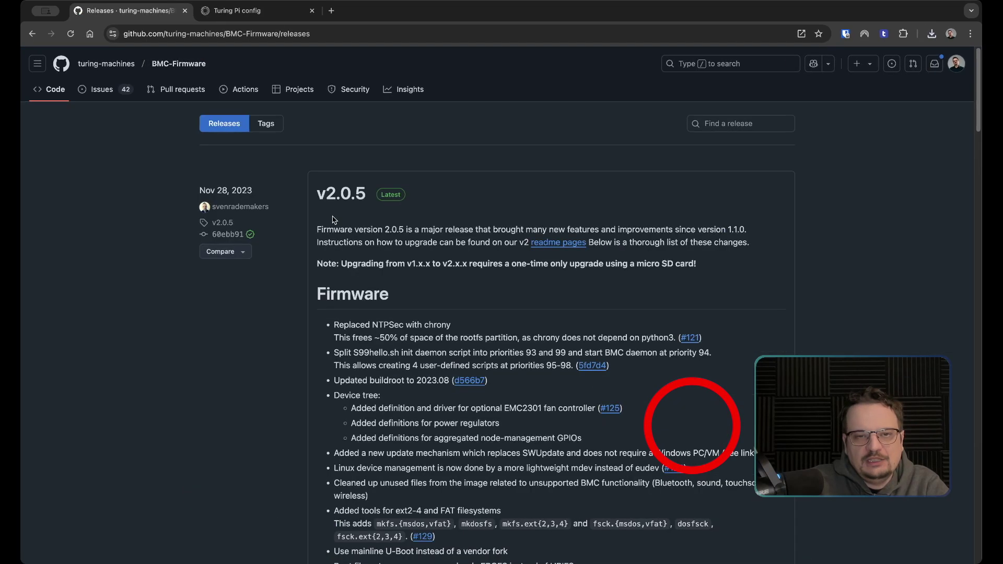
scroll(334, 219, "down", 10)
scroll(334, 221, "down", 12)
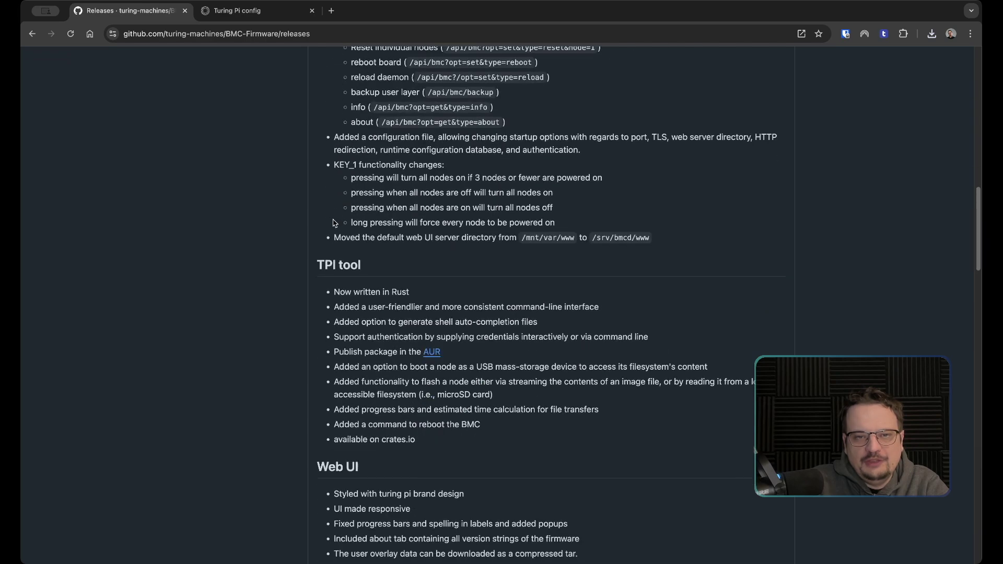
scroll(335, 222, "down", 4)
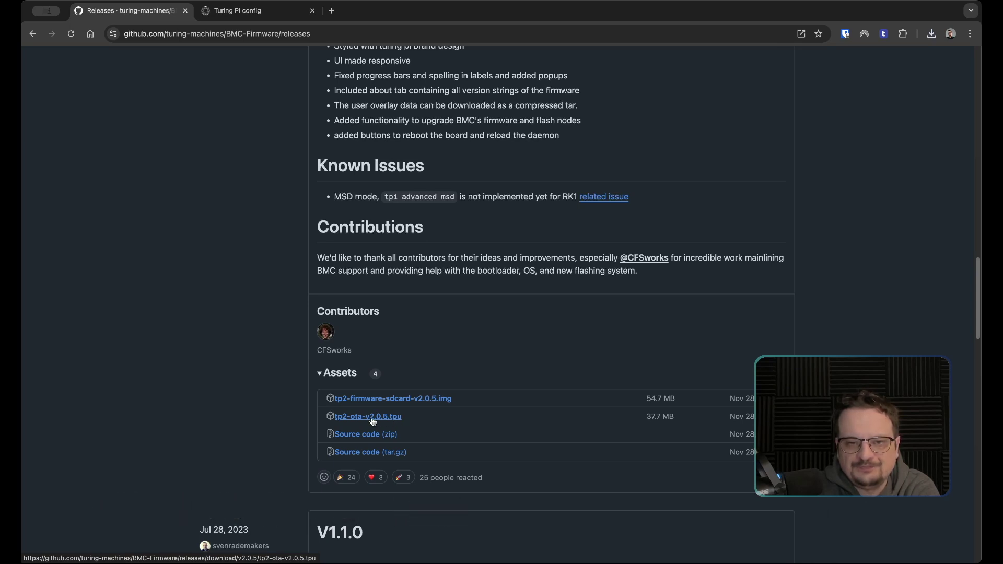
scroll(444, 421, "up", 4)
scroll(444, 420, "up", 10)
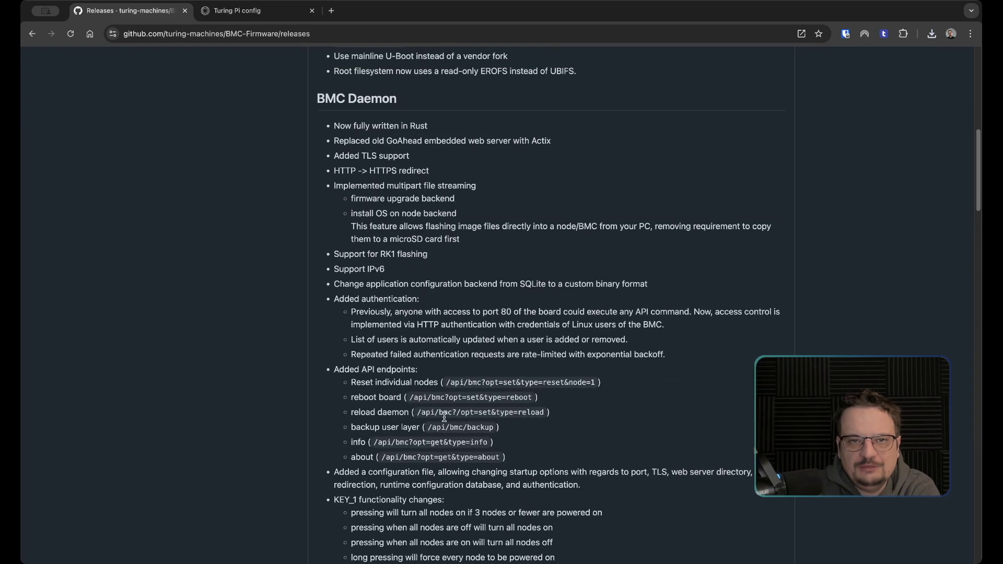
scroll(445, 417, "up", 4)
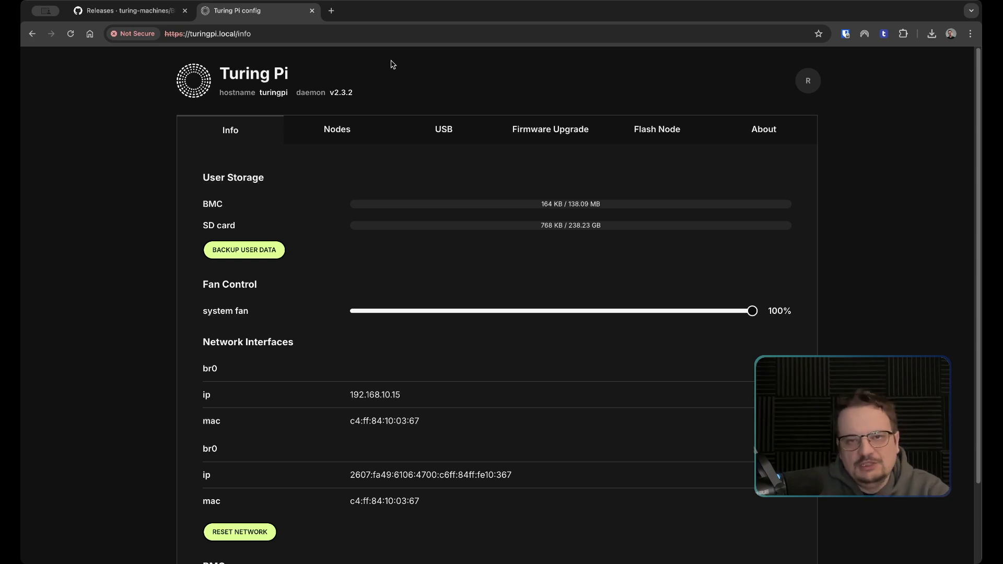
Open the extracted tp2-v2.1.0-RC3 folder holding the .img and tp2-ota-v2.1.0-RC3.tpu files
left_click(547, 135)
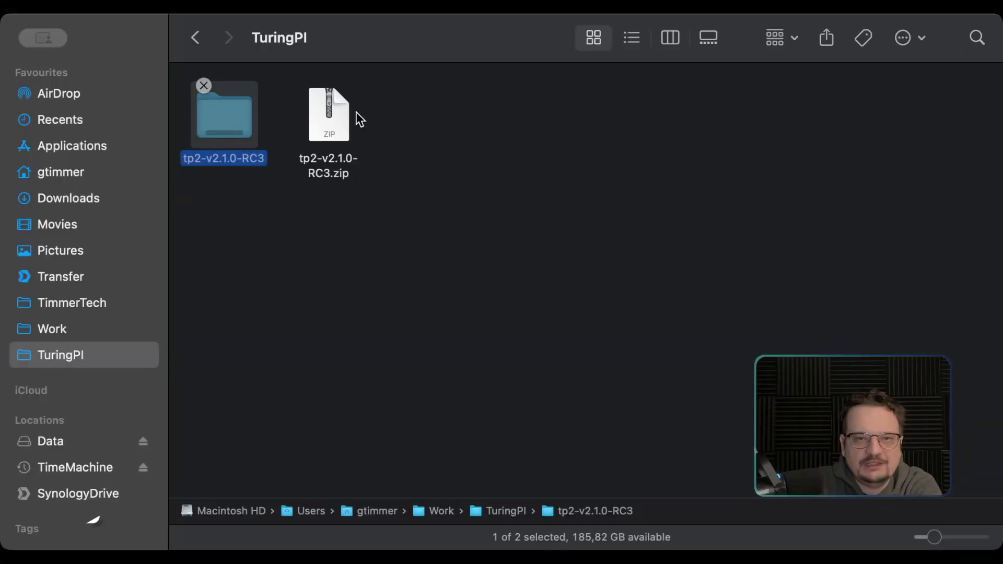
double_click(228, 124)
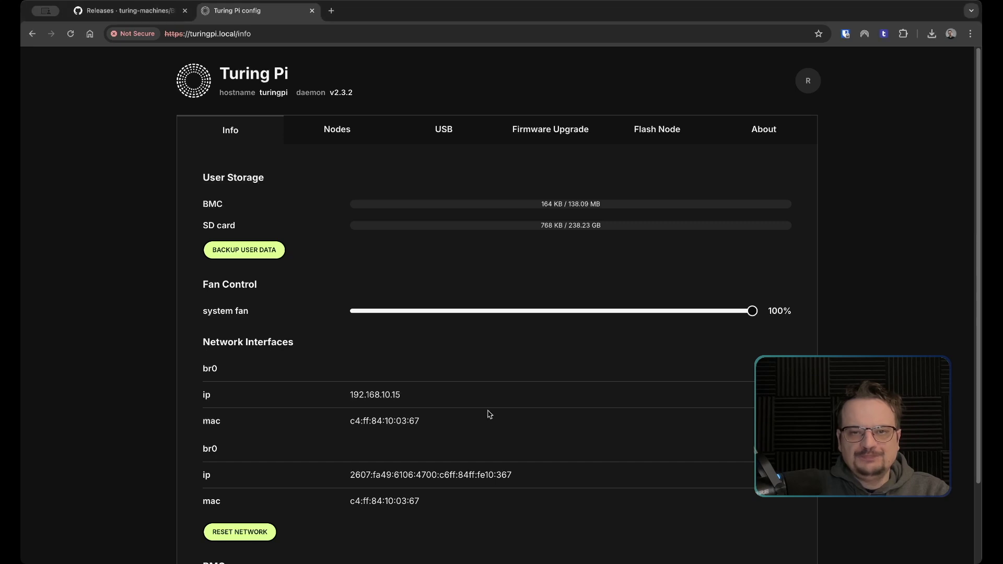
On the Firmware Upgrade page, load tp2-ota-v2.1.0-RC3.tpu as the BMC firmware file
left_click(528, 136)
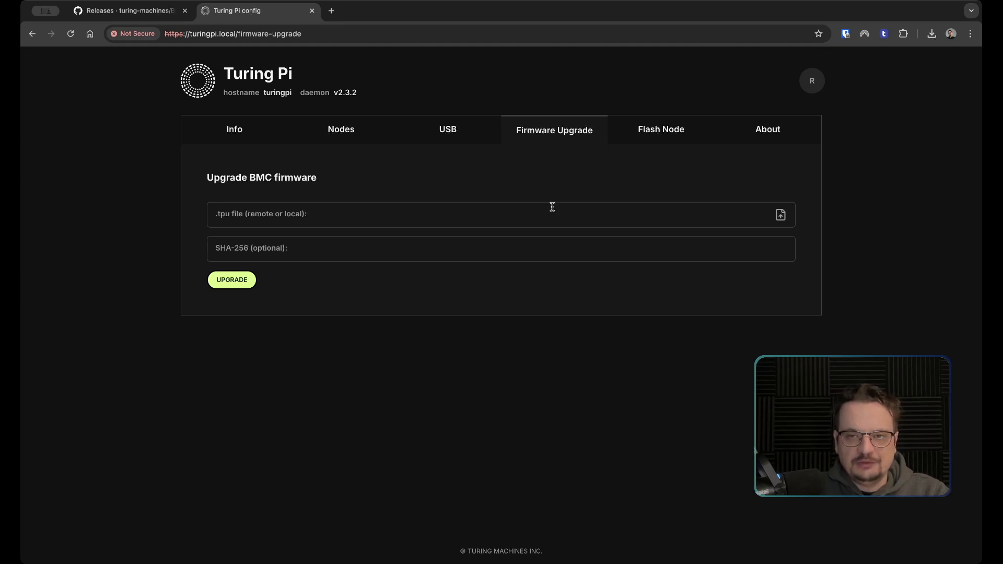
left_click(364, 227)
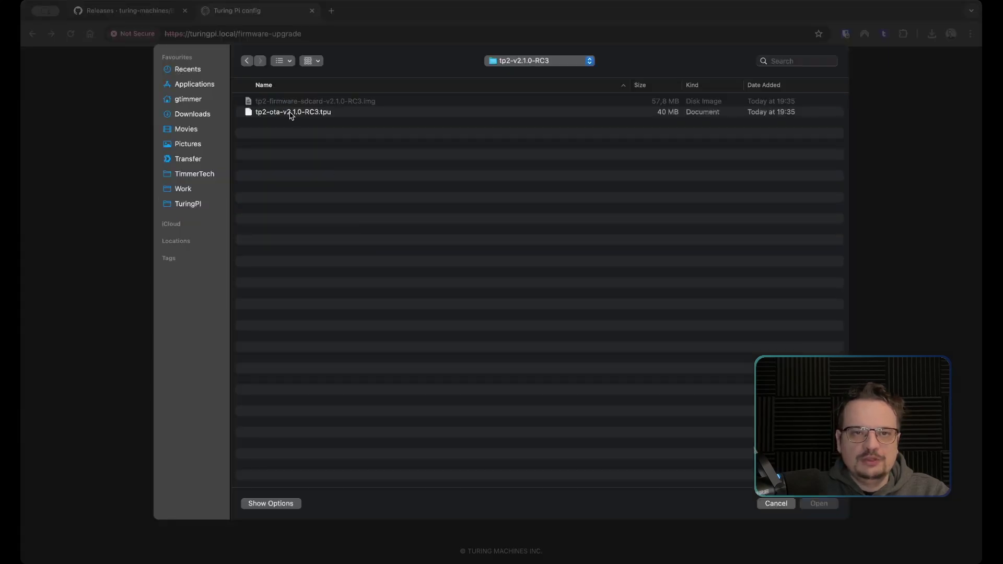
left_click(291, 114)
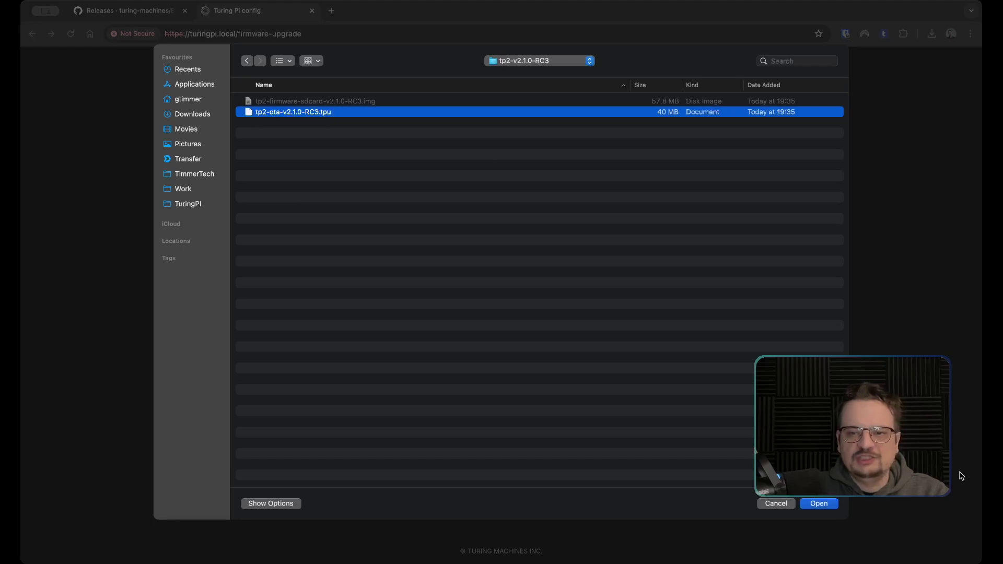
left_click(819, 504)
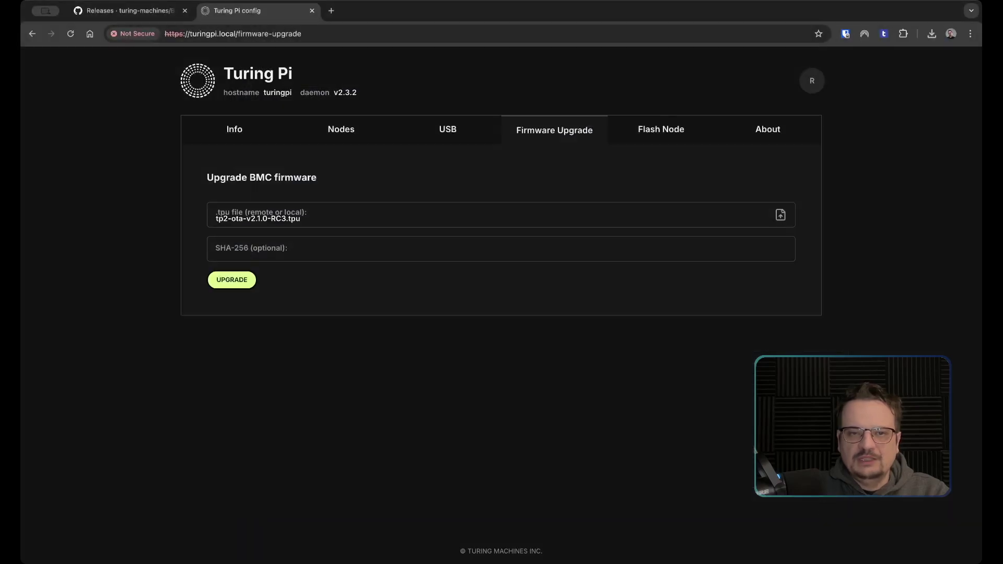
Flash the RC3 firmware to the BMC, confirm, and reboot when the upgrade finishes
left_click(233, 283)
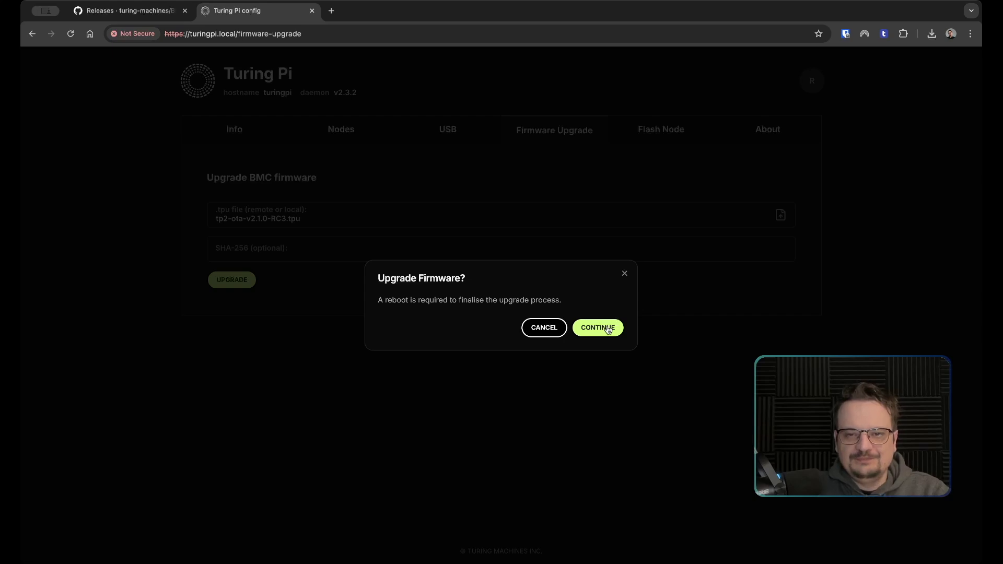
left_click(598, 328)
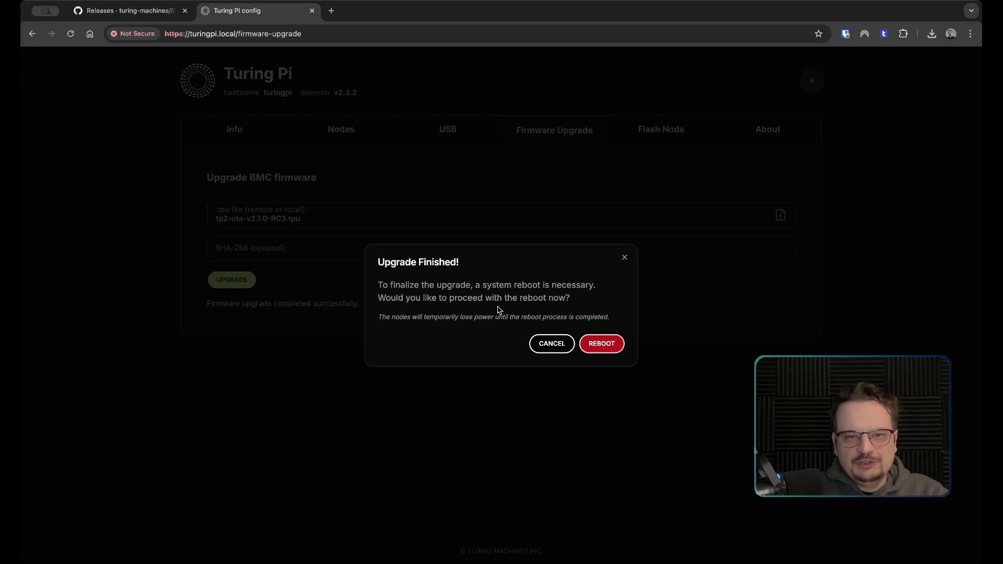
left_click(601, 348)
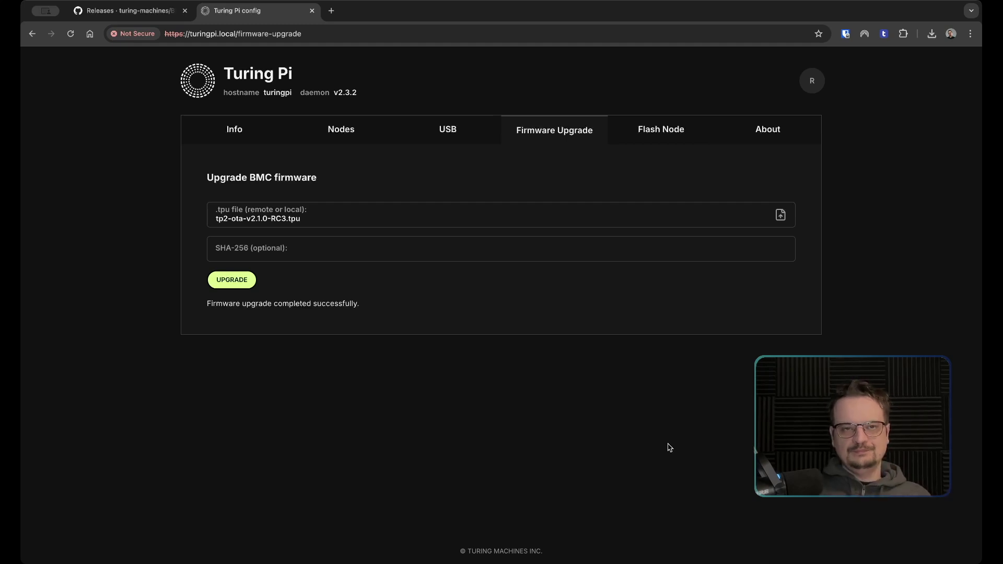
left_click(230, 129)
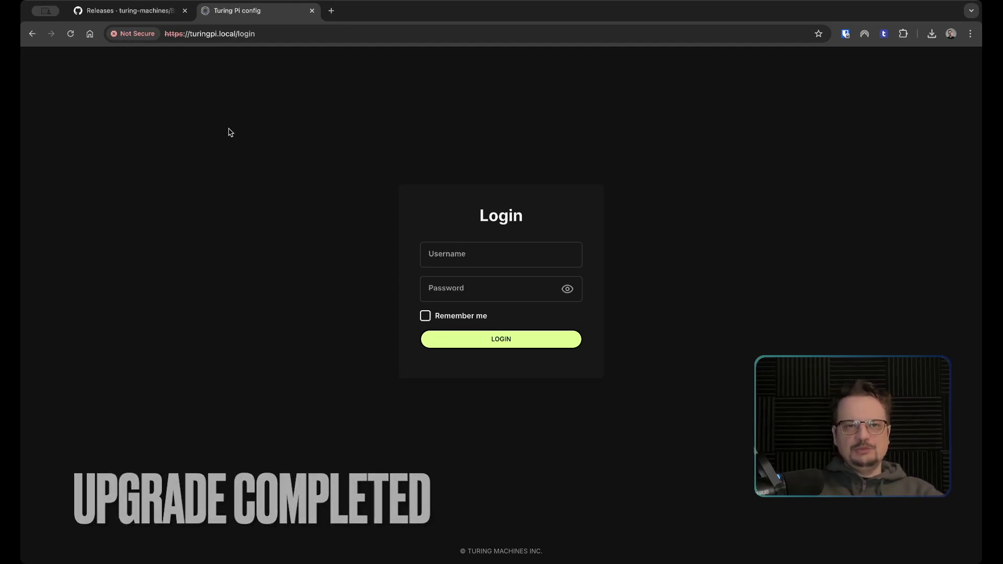
Log back in as root with the account password
left_click(510, 258)
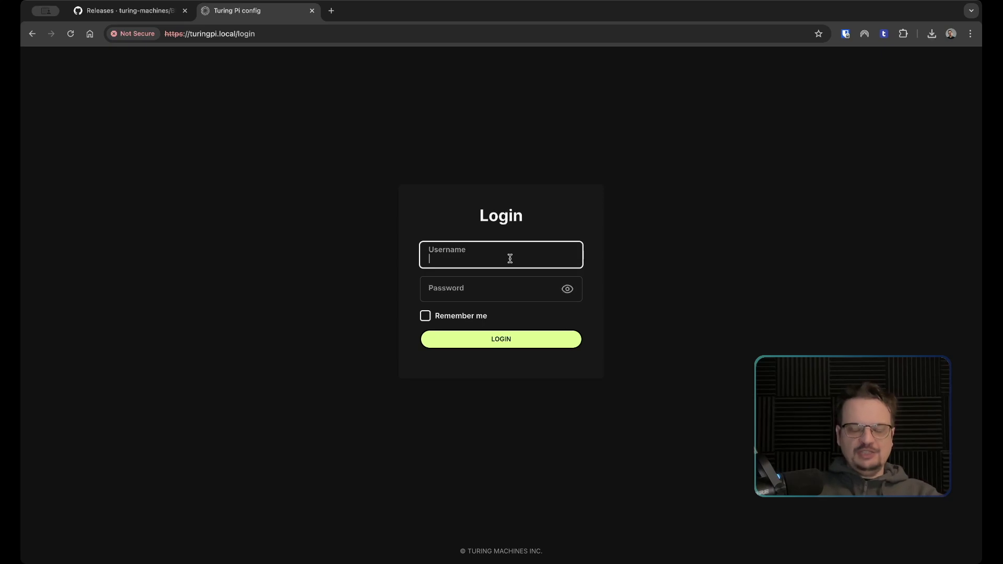
type("root")
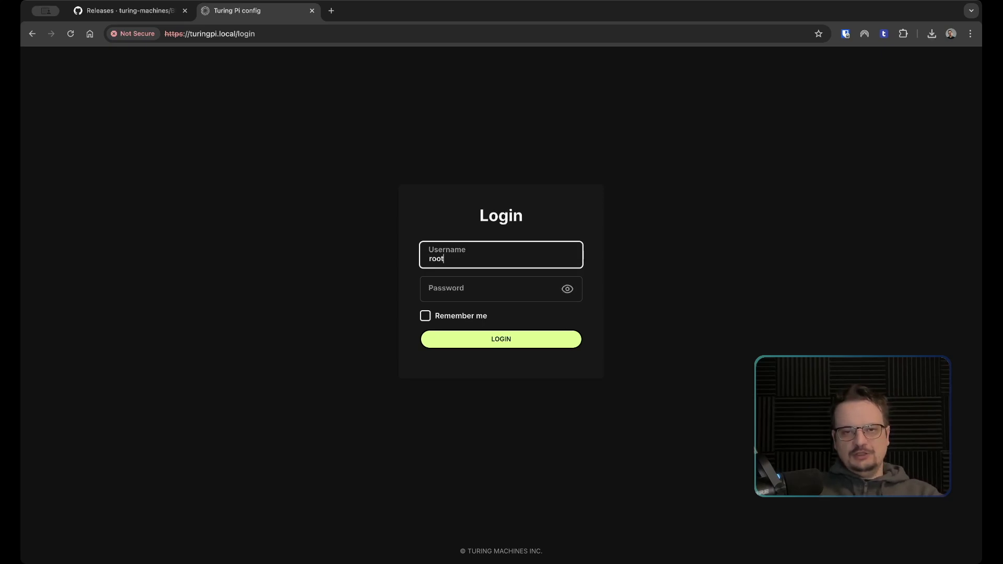
key("Tab")
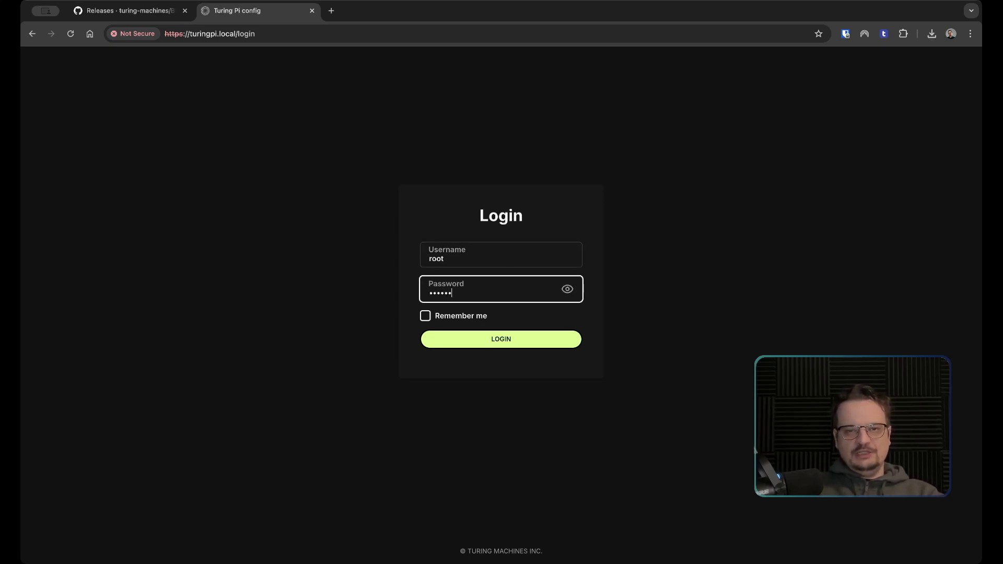
key("Return")
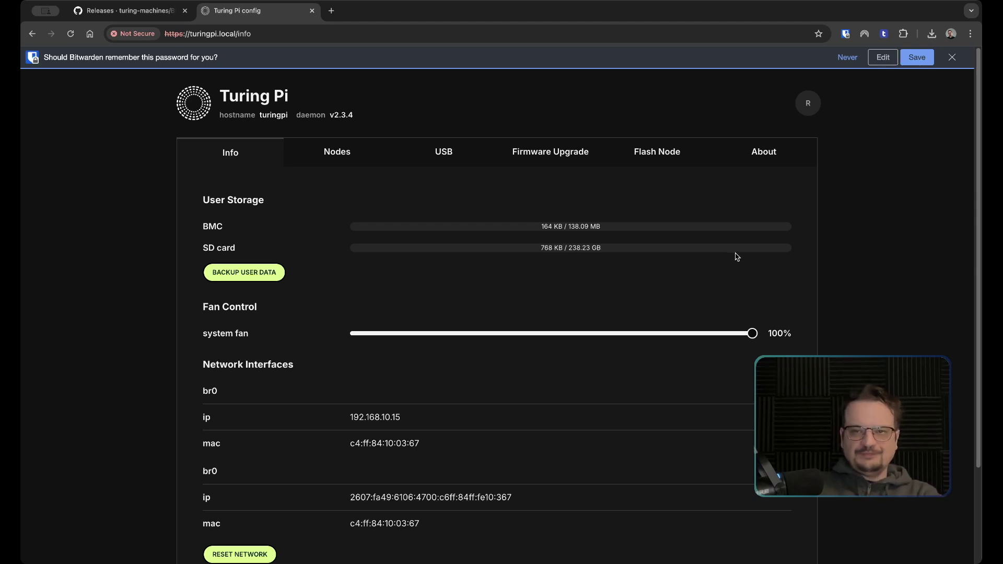
Check the About page shows daemon v2.3.4 and build v2024.05.1, then dismiss the password prompt
left_click(772, 157)
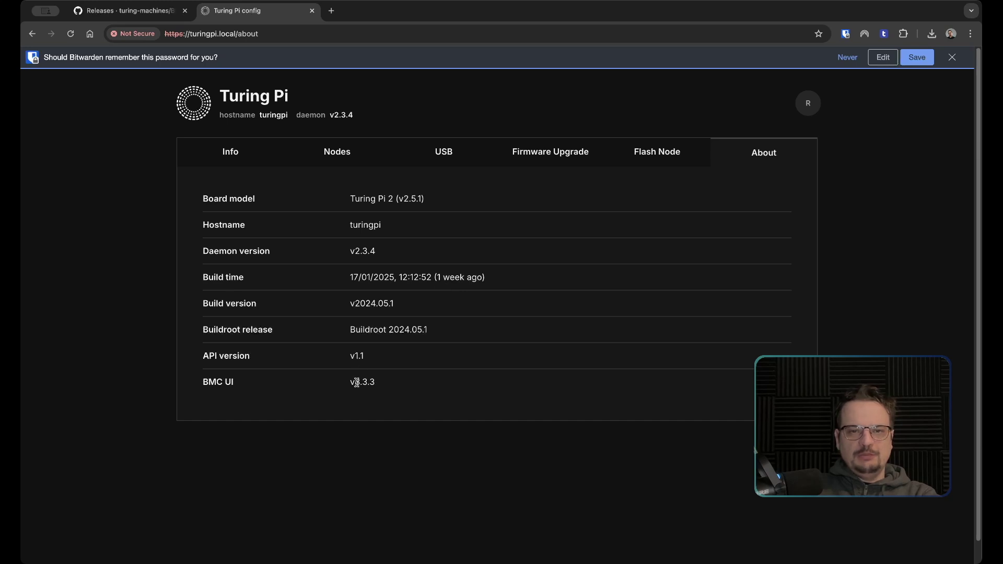
left_click_drag(347, 278, 402, 279)
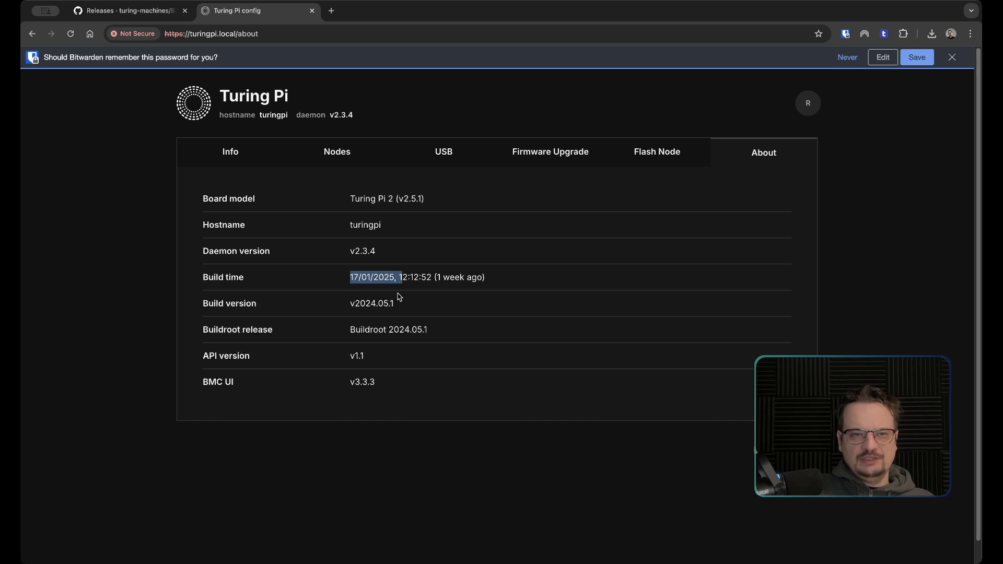
left_click_drag(350, 304, 402, 308)
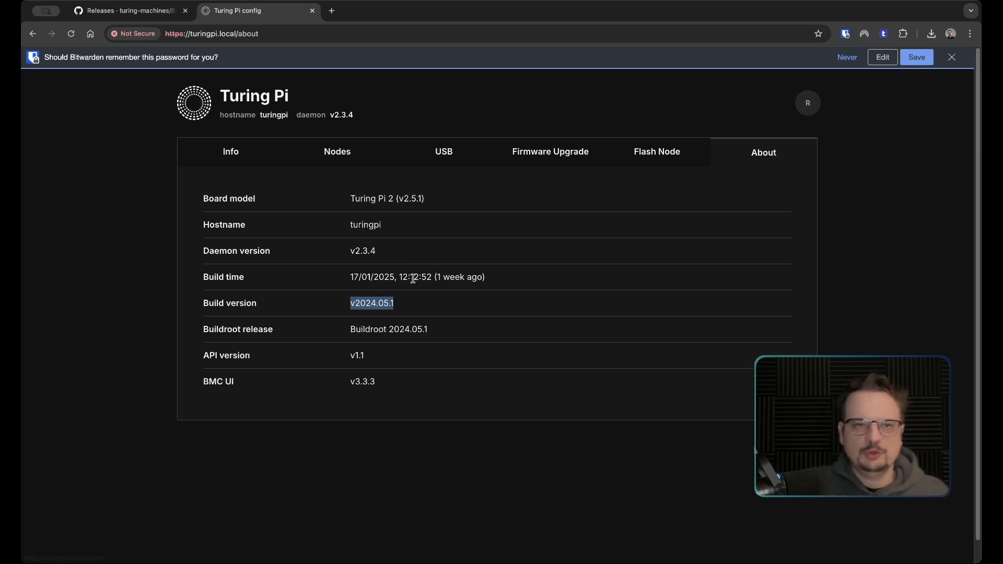
left_click(954, 58)
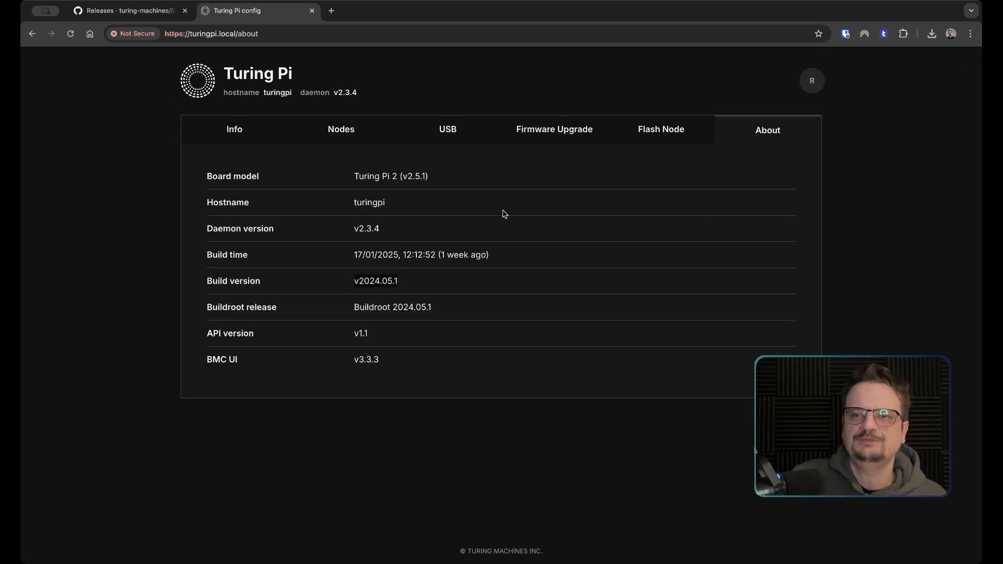